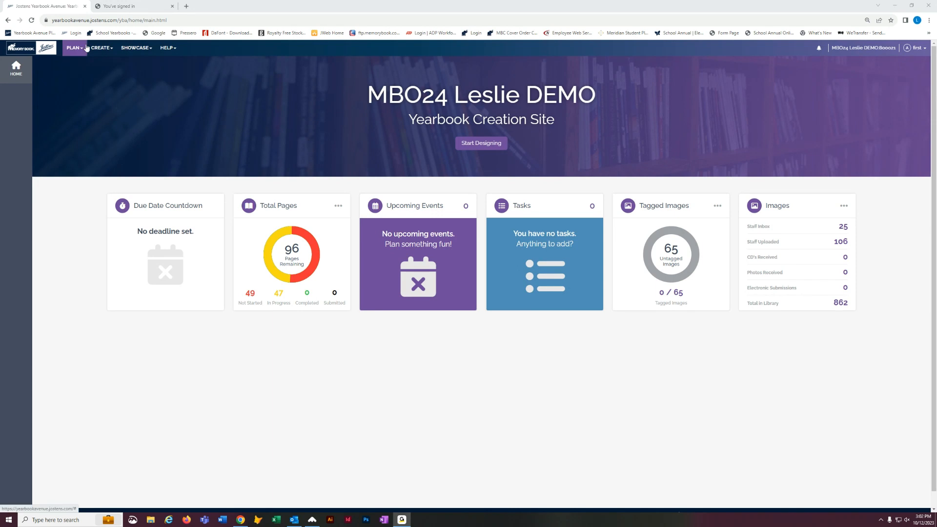
Open the Image Library, dismiss the welcome notice, and show the first grade 5 class folder in the Portrait category
click(101, 47)
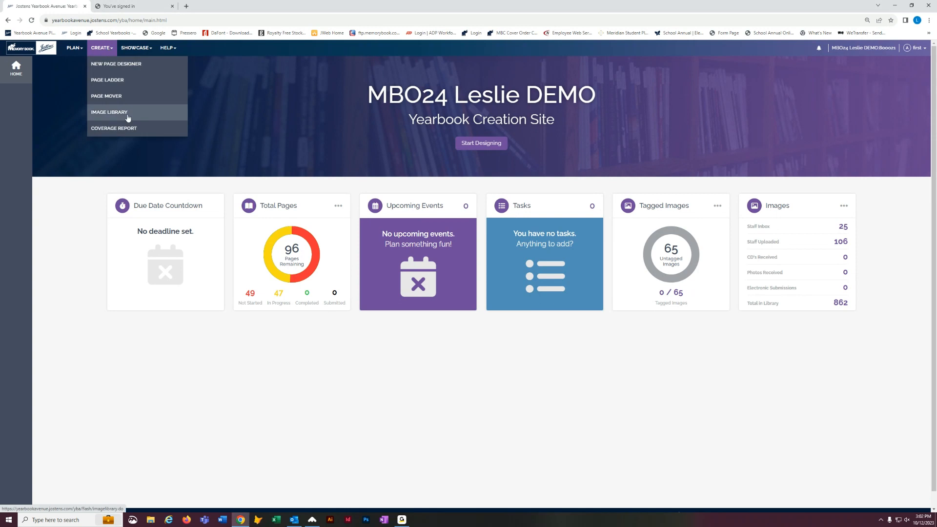
click(131, 115)
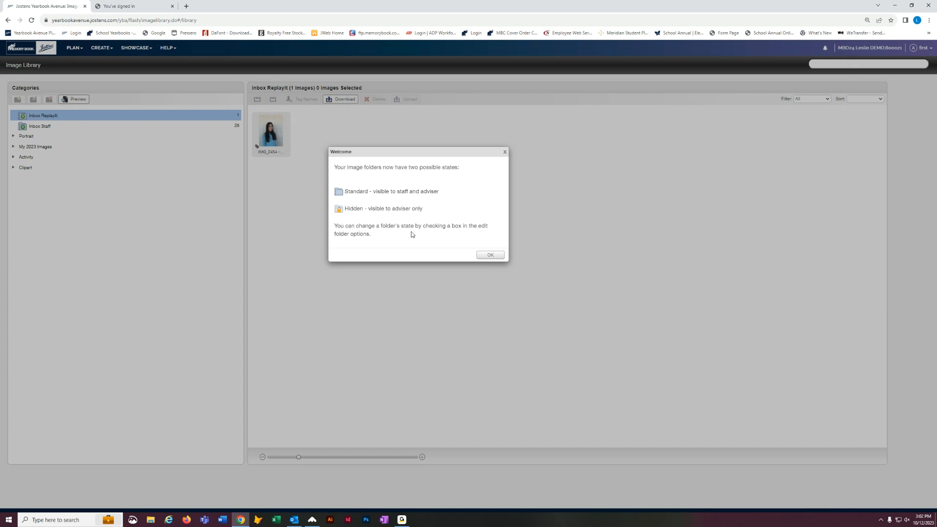
click(490, 255)
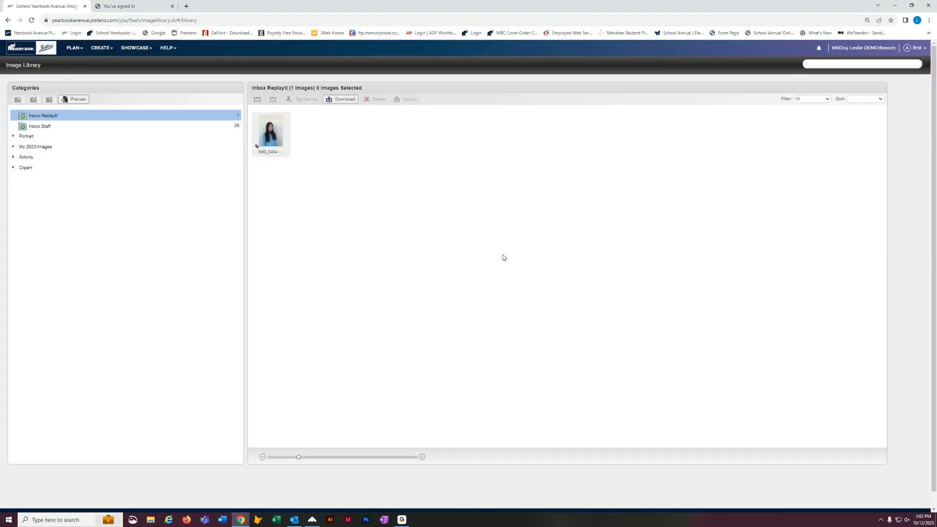
click(13, 137)
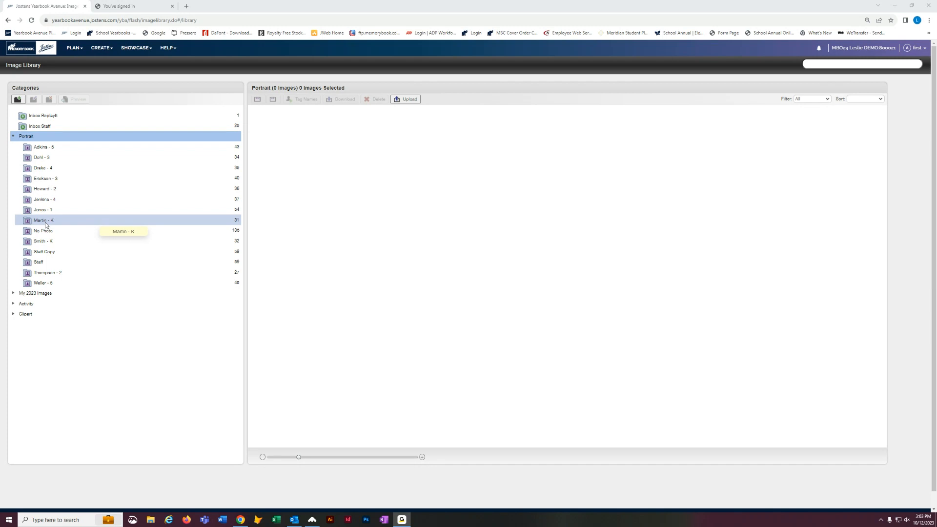
click(45, 149)
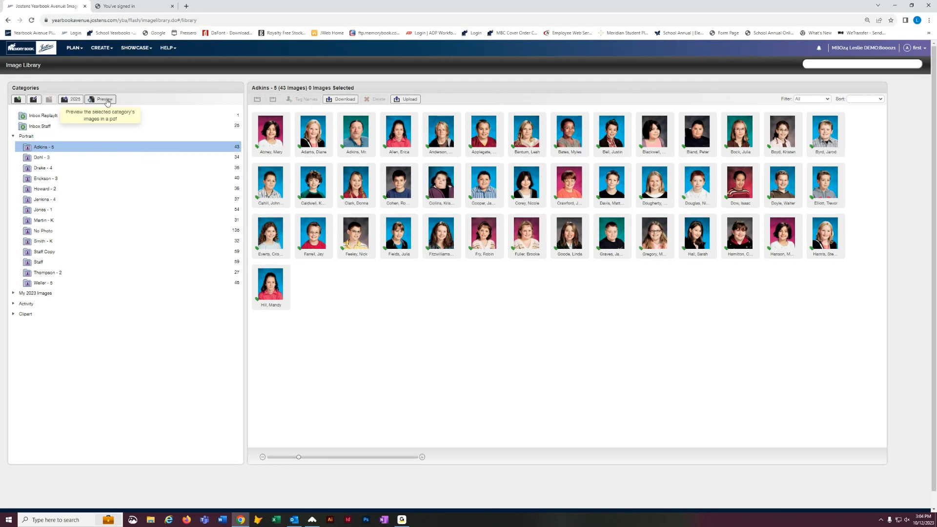
Enlarge the browser's page zoom to 200%
click(929, 21)
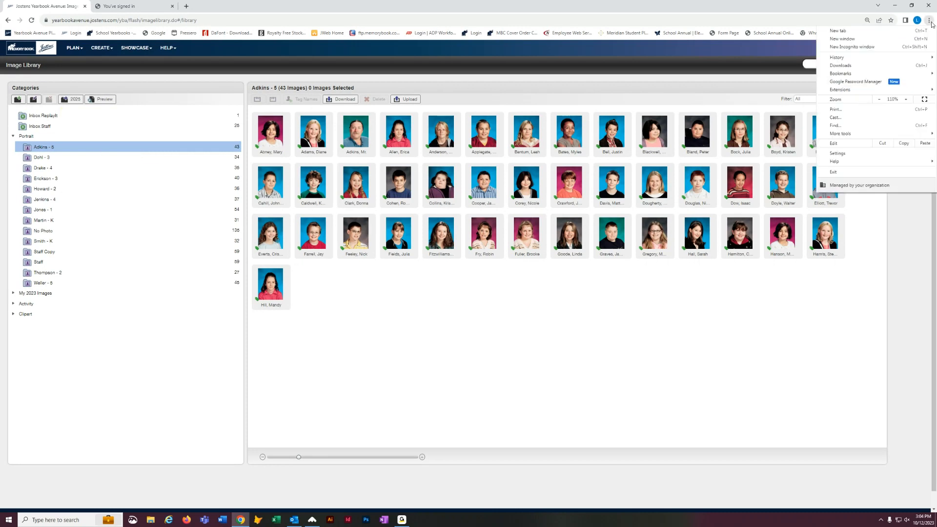
click(907, 100)
click(906, 100)
click(905, 99)
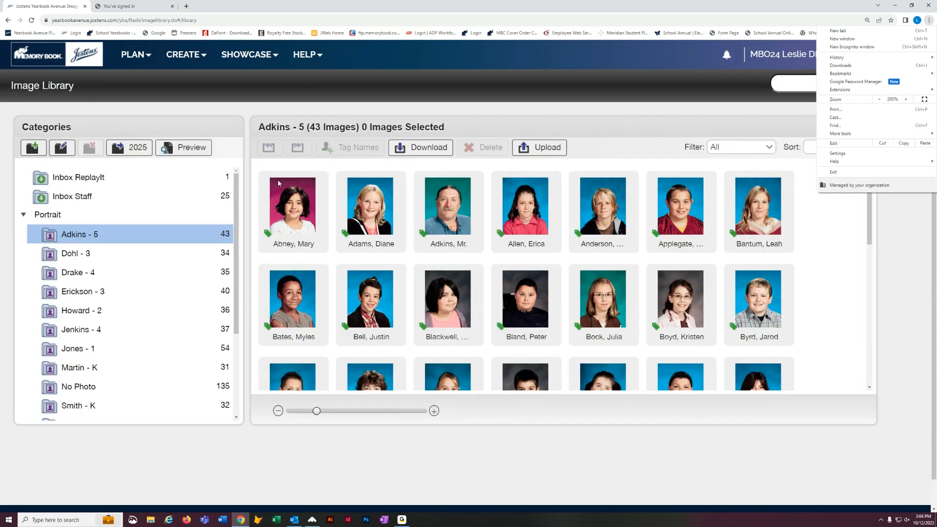
click(184, 152)
Preview the selected class folder's portraits as a PDF, check the names and photos on all pages, and close the preview
click(184, 152)
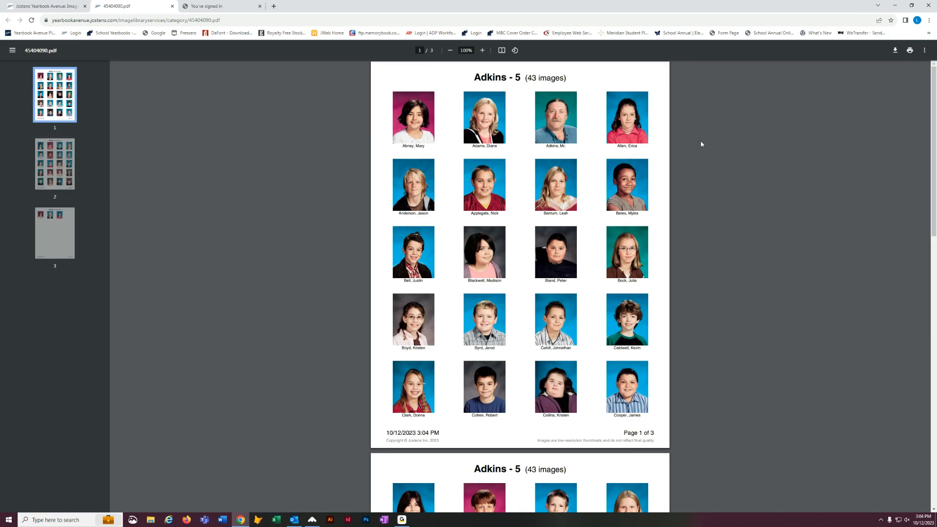
scroll(663, 189, down, 8)
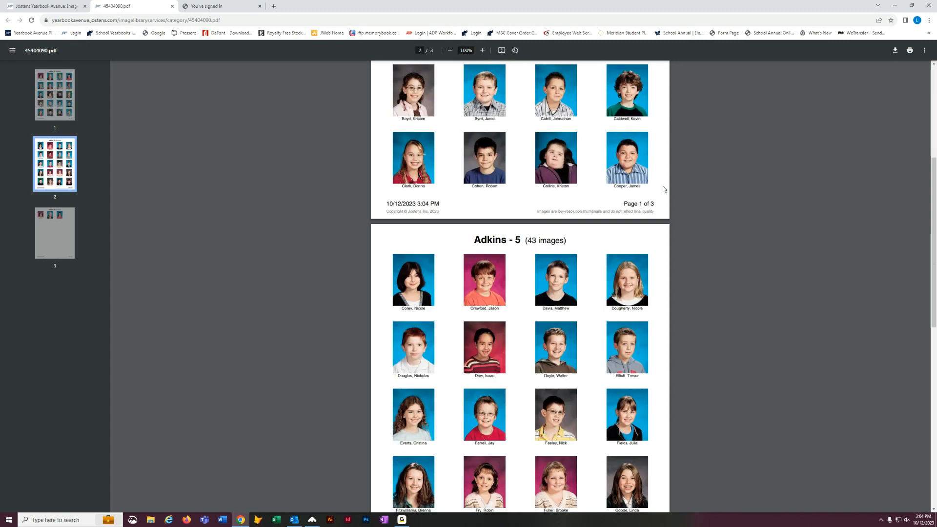
scroll(664, 189, down, 7)
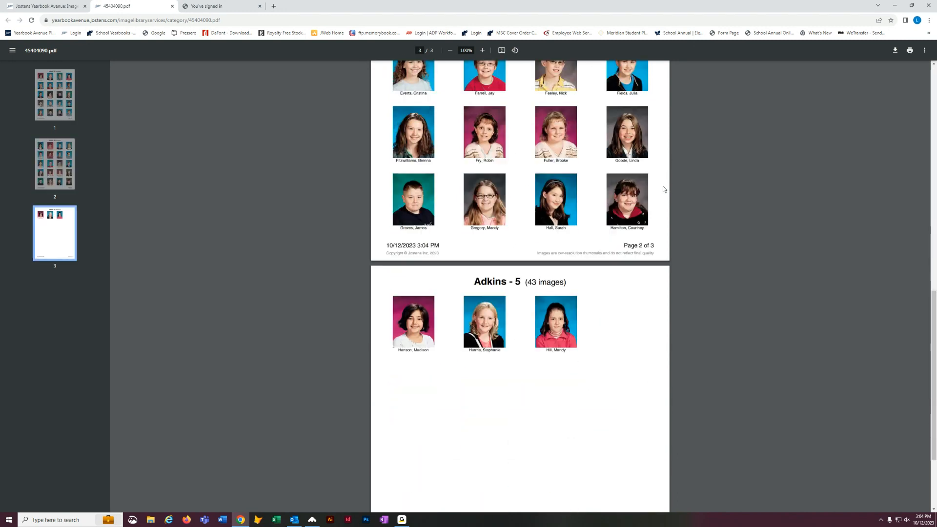
scroll(664, 189, up, 10)
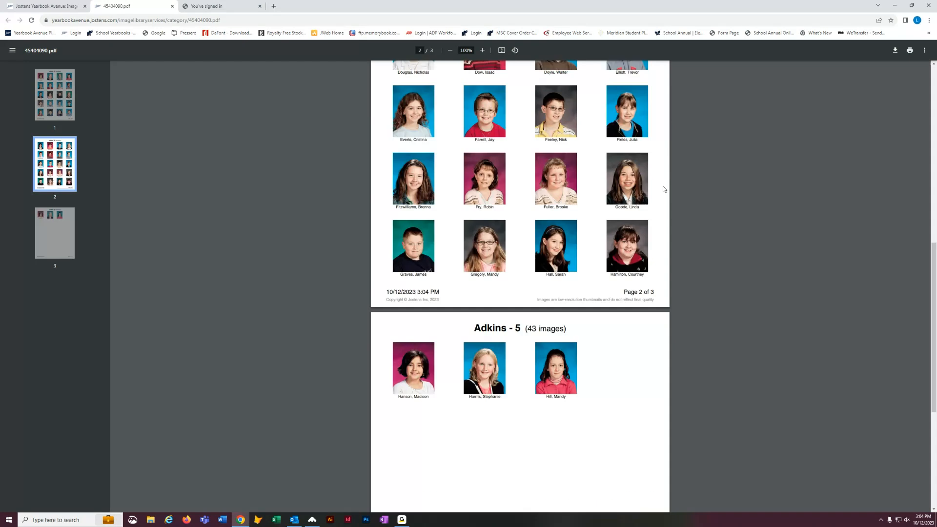
scroll(664, 190, up, 5)
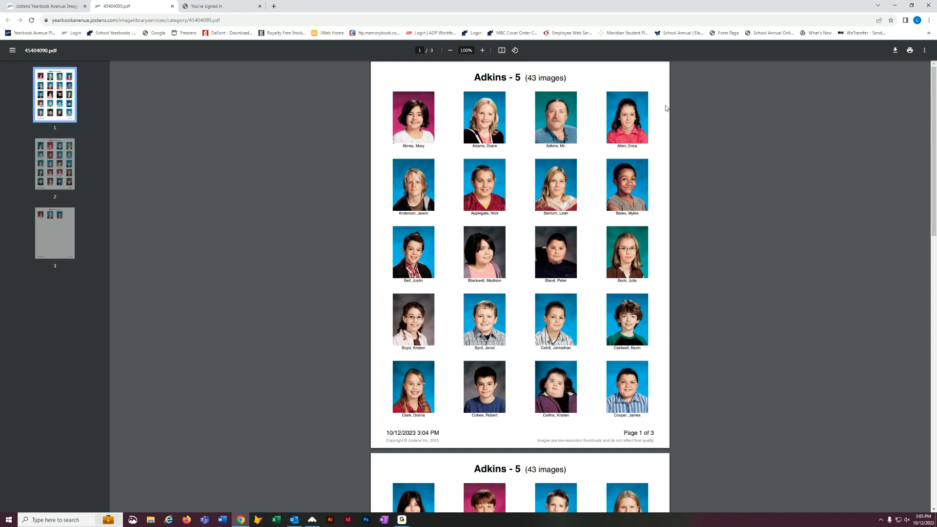
click(172, 7)
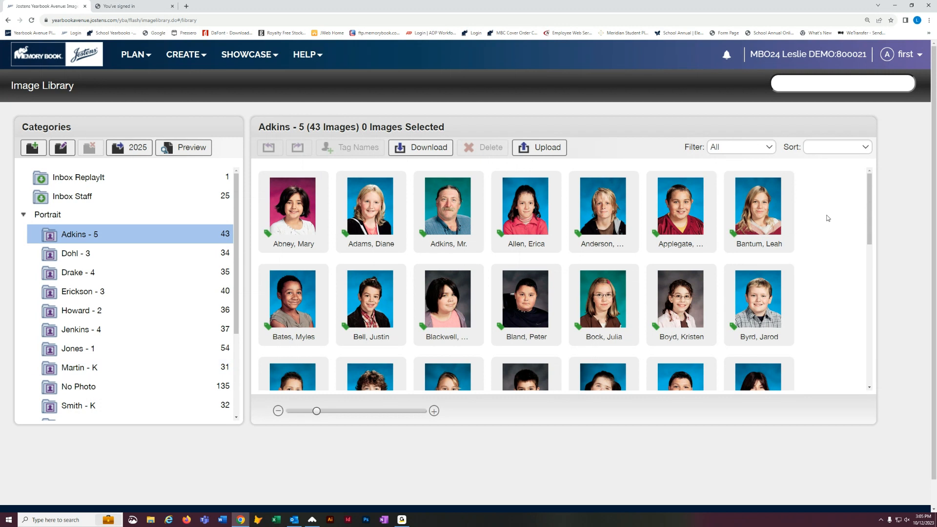
Move the sixth student's portrait from the open grade 5 folder into the first grade 2 class folder
scroll(827, 222, down, 5)
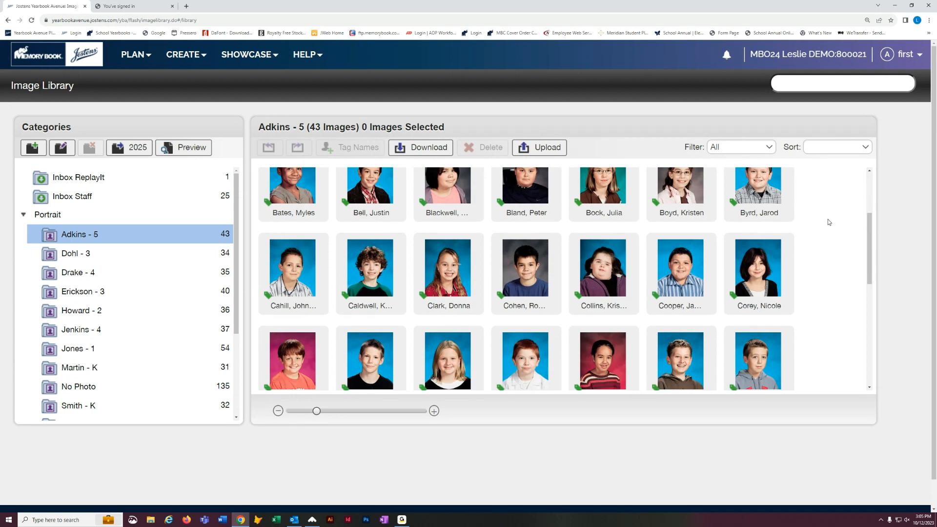
scroll(828, 221, up, 5)
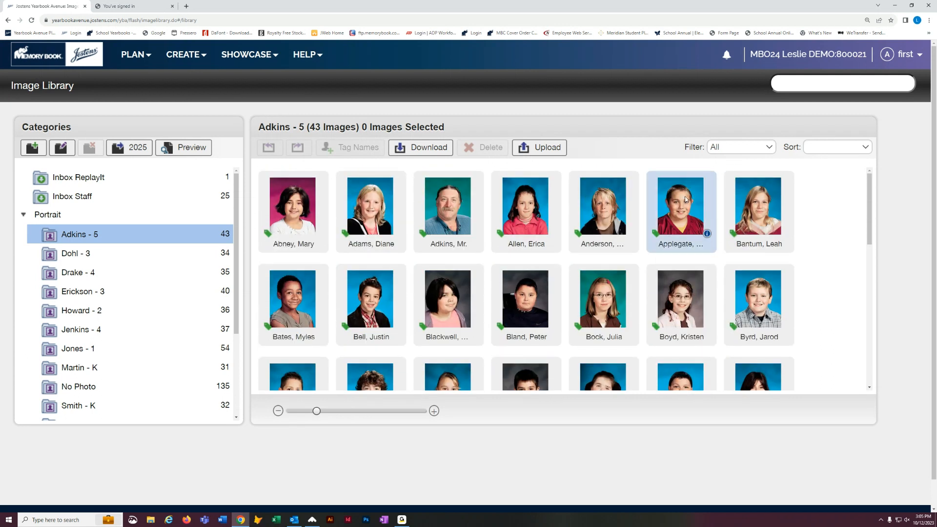
drag(686, 200, 134, 309)
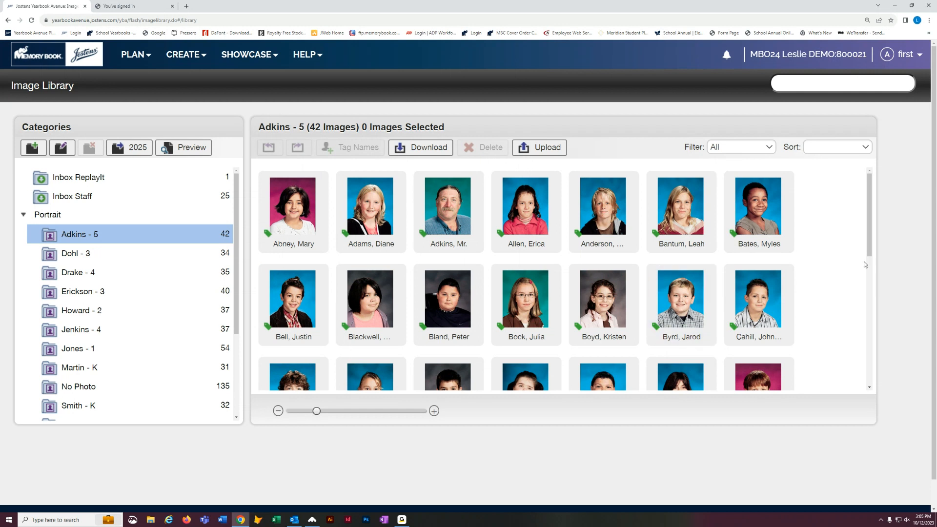
scroll(818, 263, down, 1)
scroll(819, 264, down, 1)
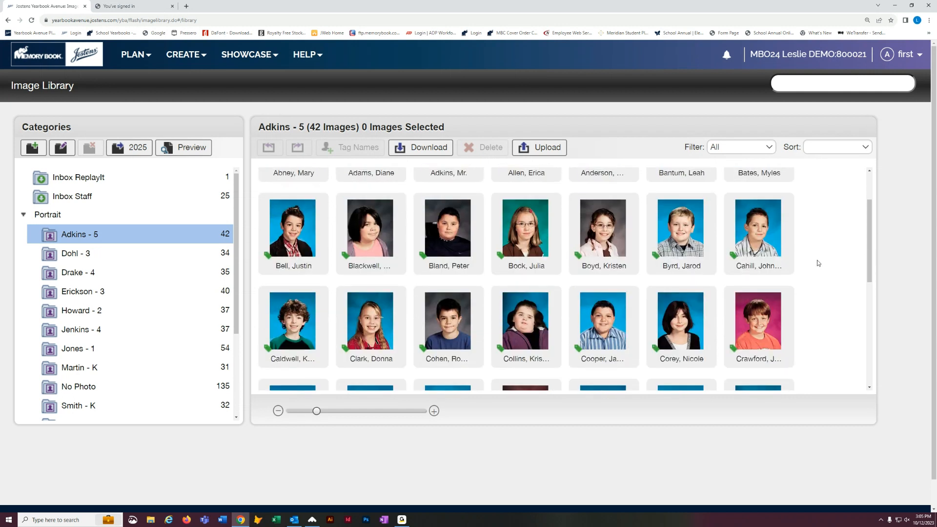
scroll(818, 263, up, 1)
Open the Coverage Report and check the spelling of the student names alphabetically from A through K
click(185, 54)
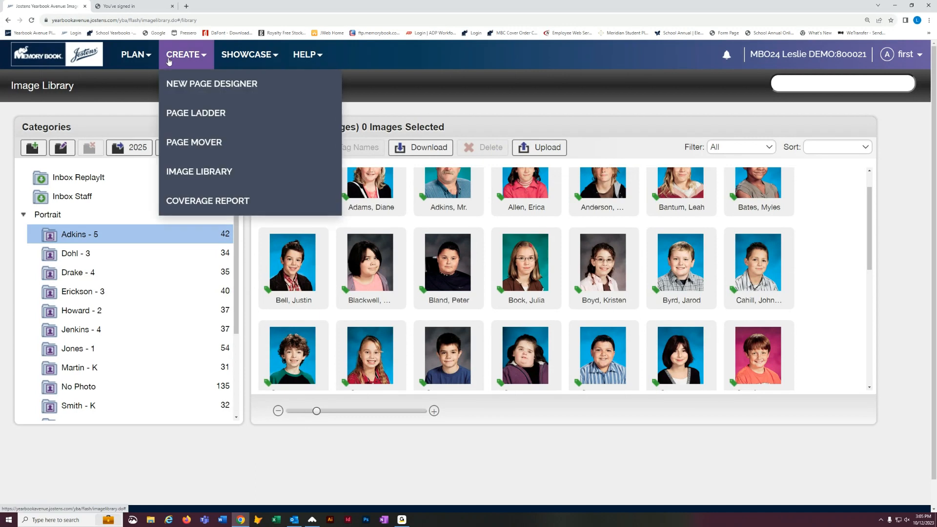
click(201, 204)
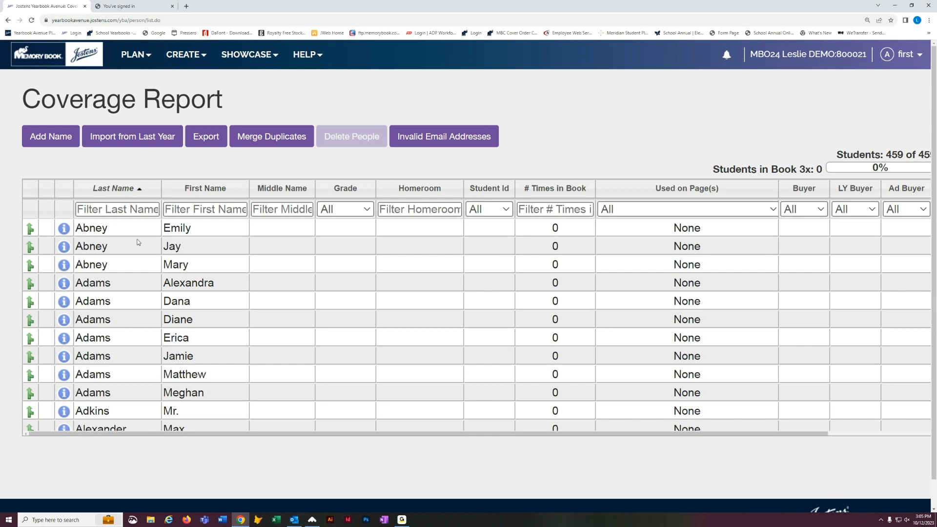
scroll(140, 251, down, 6)
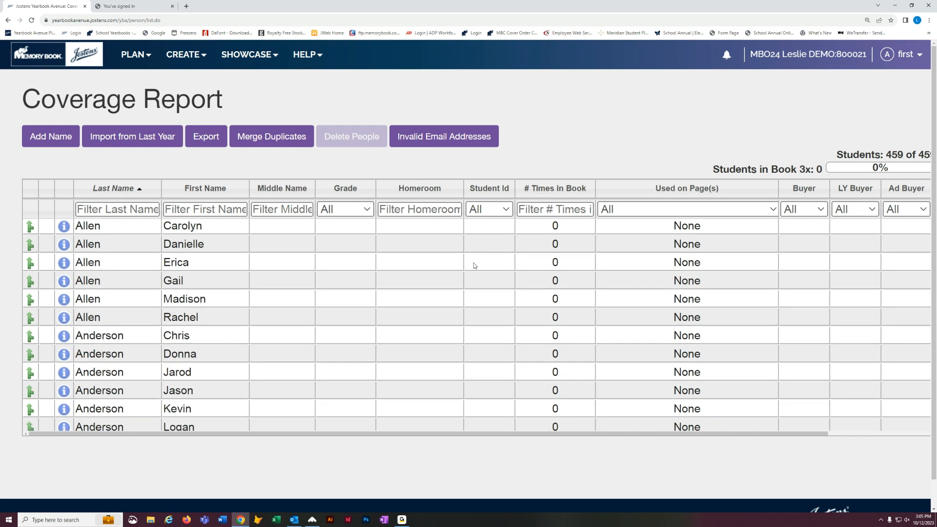
scroll(337, 281, down, 3)
scroll(337, 281, up, 9)
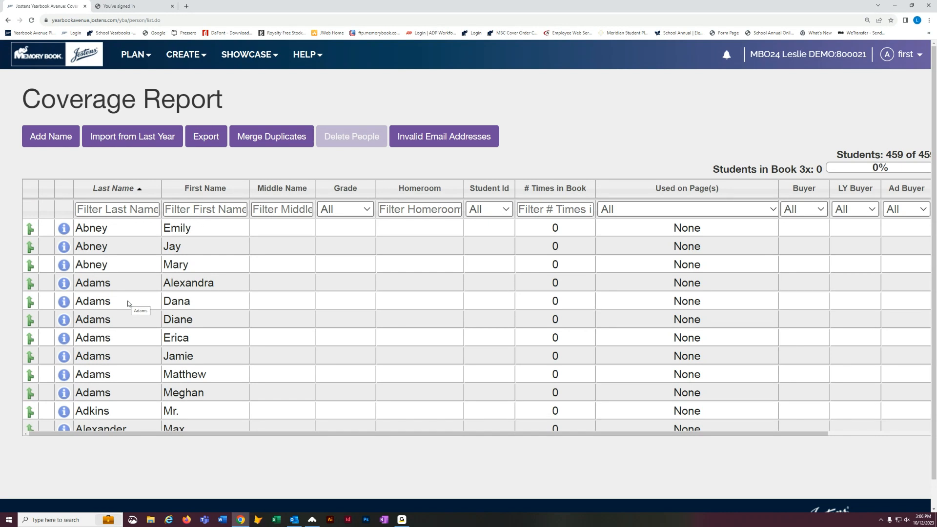
scroll(135, 310, down, 3)
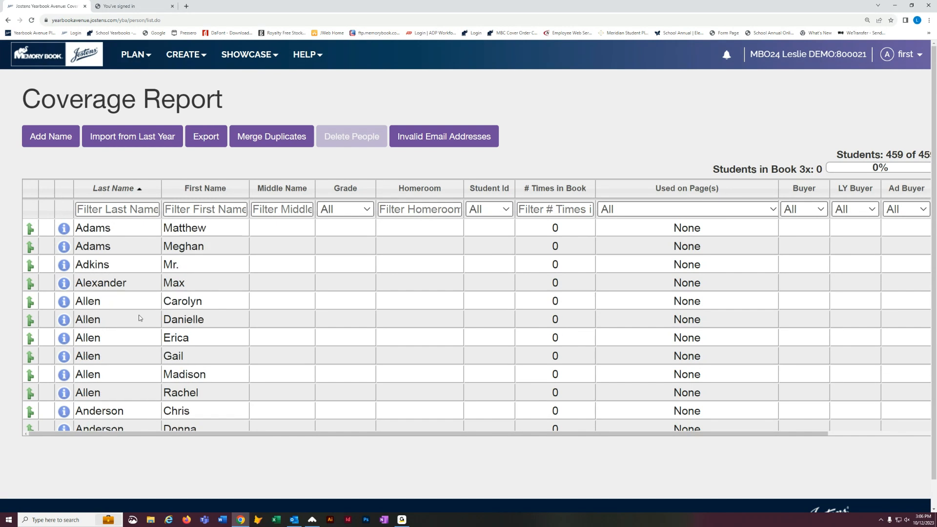
scroll(140, 319, down, 3)
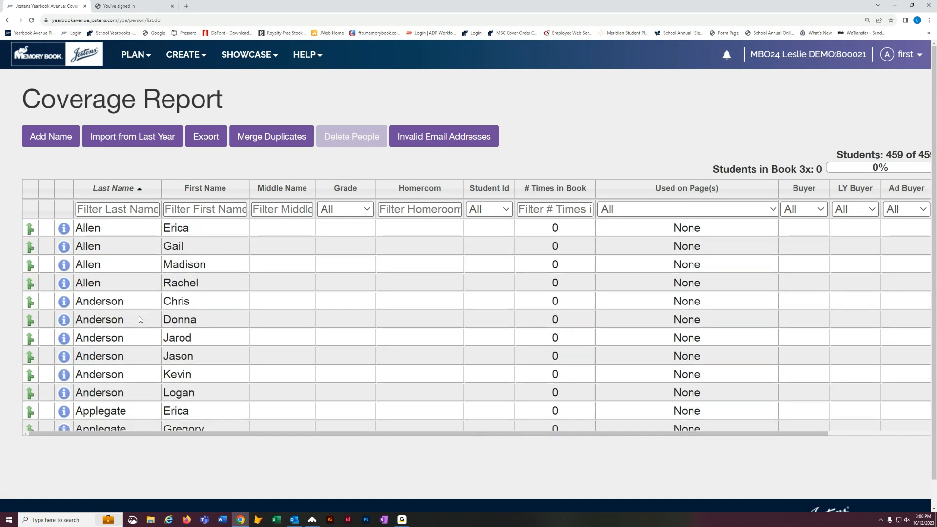
scroll(140, 319, down, 6)
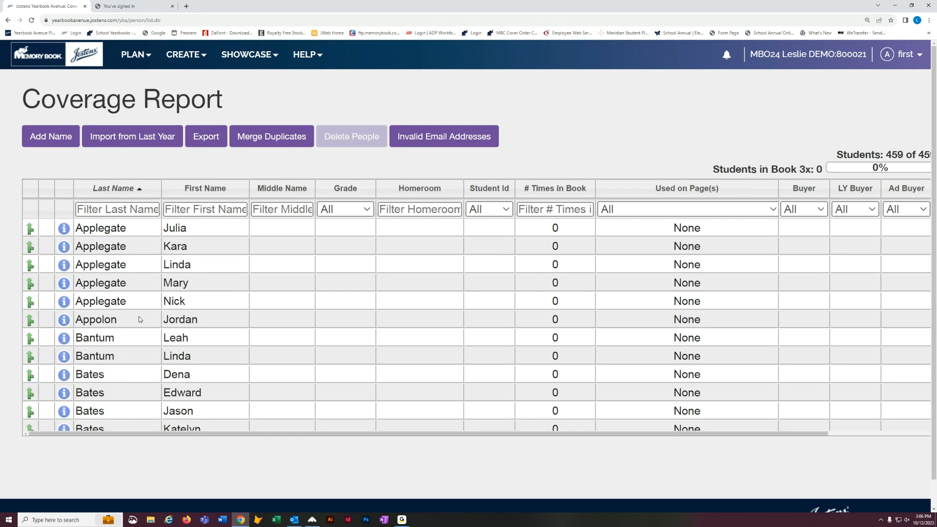
scroll(140, 319, down, 7)
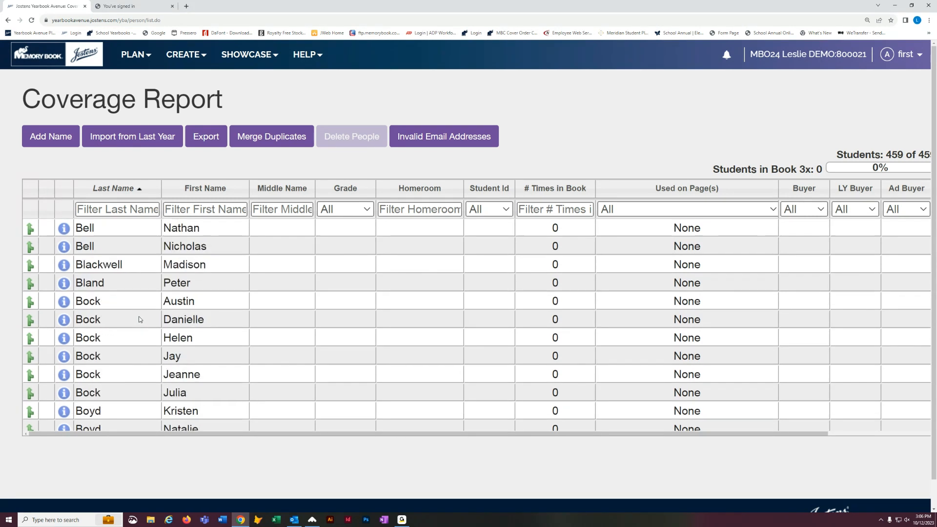
scroll(140, 319, down, 7)
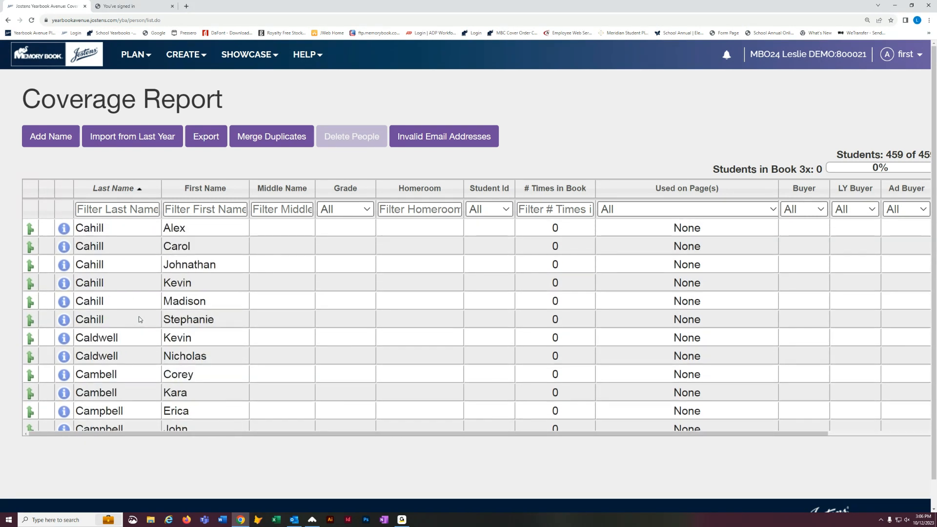
scroll(140, 319, down, 7)
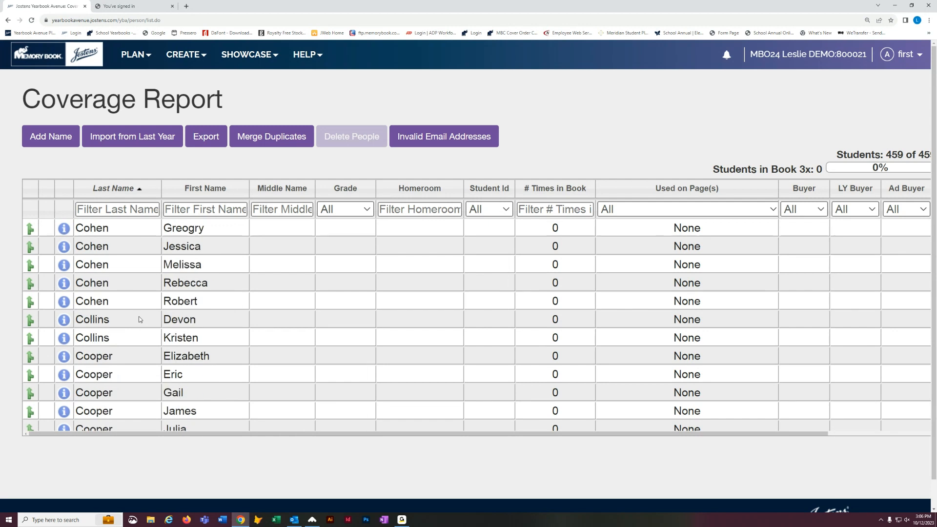
scroll(140, 319, down, 7)
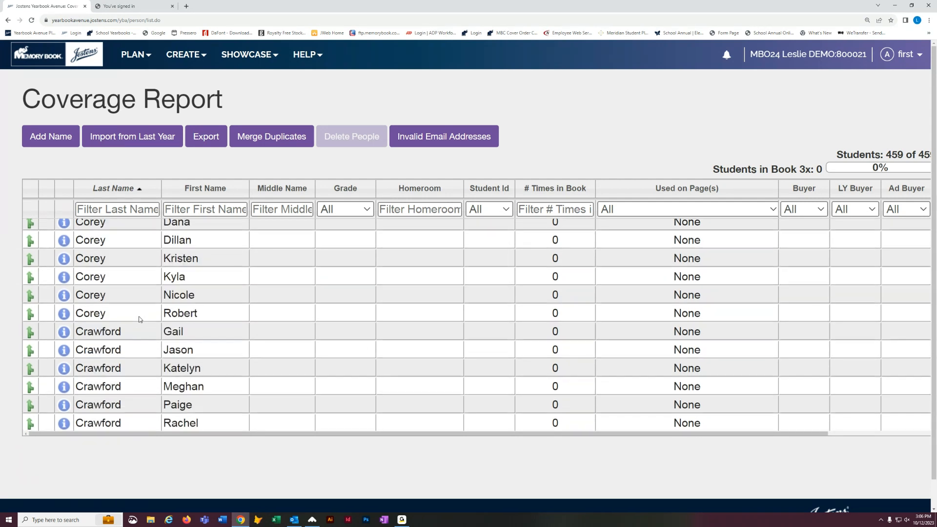
scroll(140, 319, down, 7)
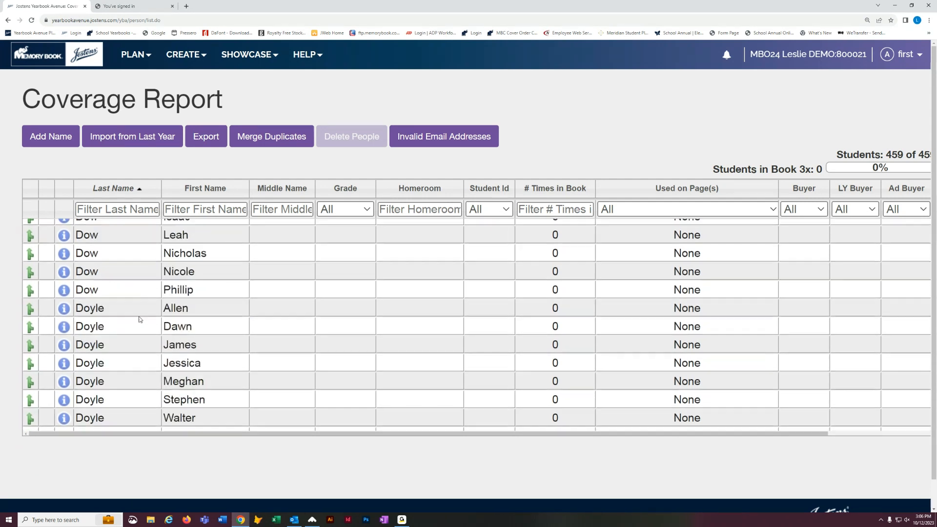
scroll(140, 319, down, 7)
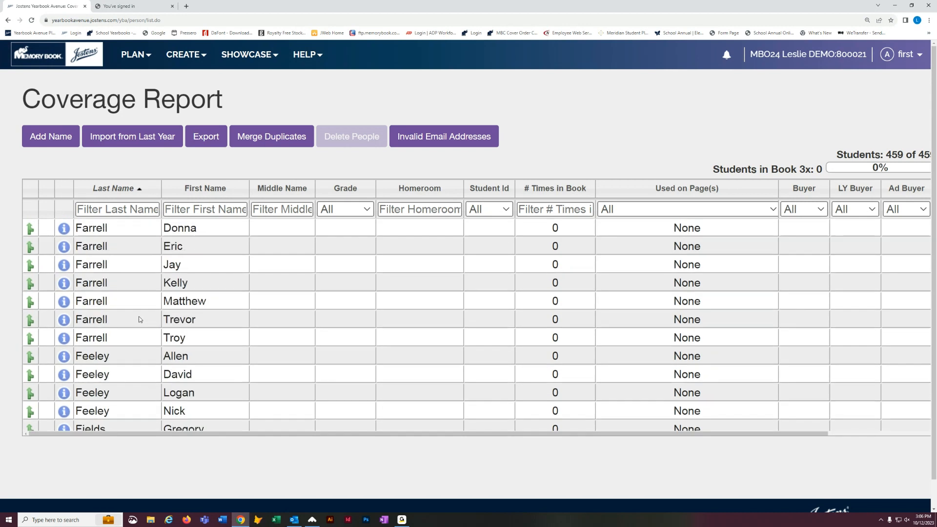
scroll(140, 319, down, 4)
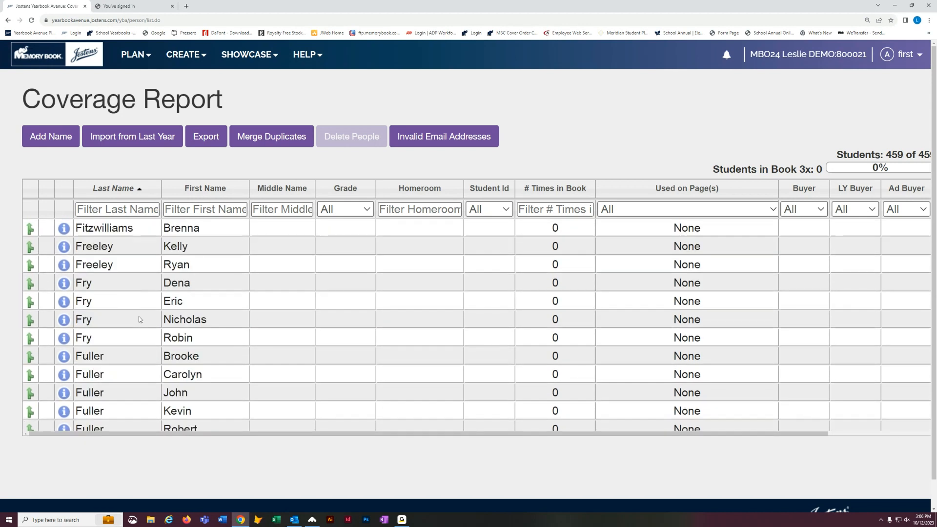
scroll(140, 319, down, 6)
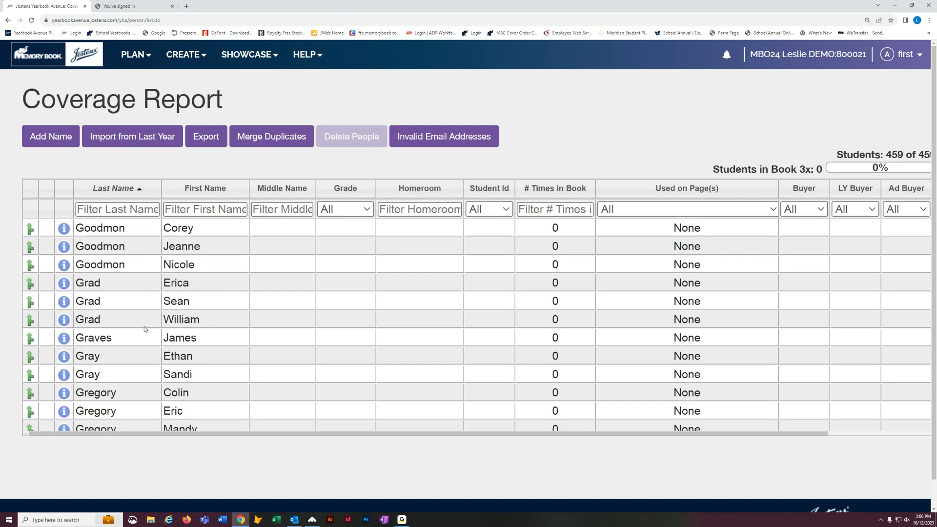
scroll(144, 329, down, 11)
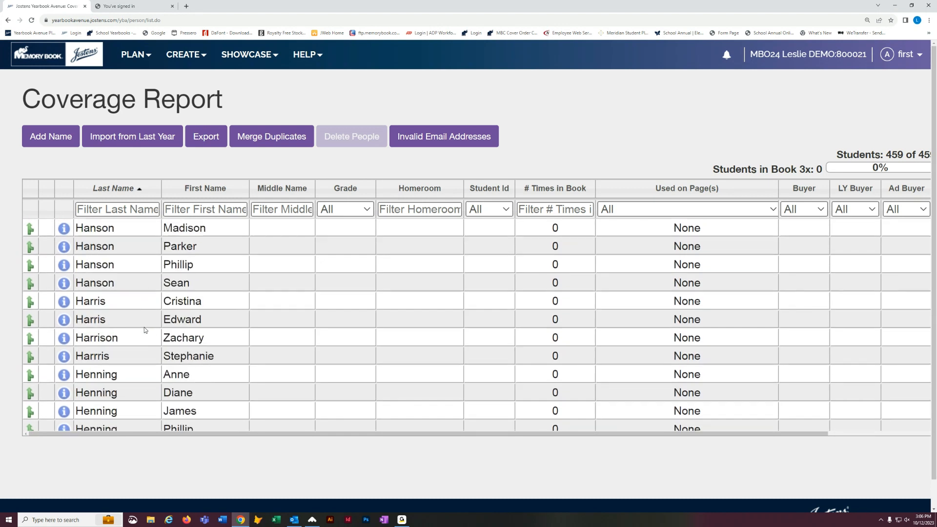
scroll(145, 329, down, 10)
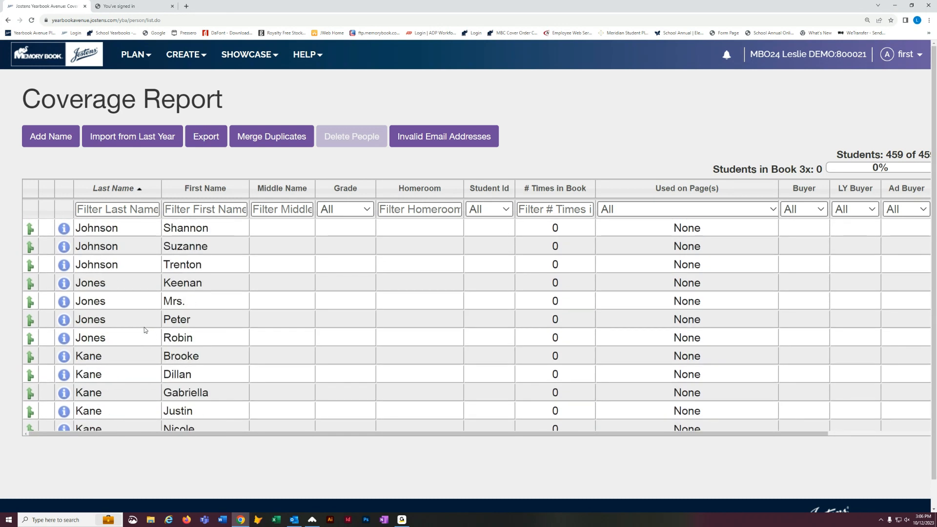
scroll(144, 327, down, 2)
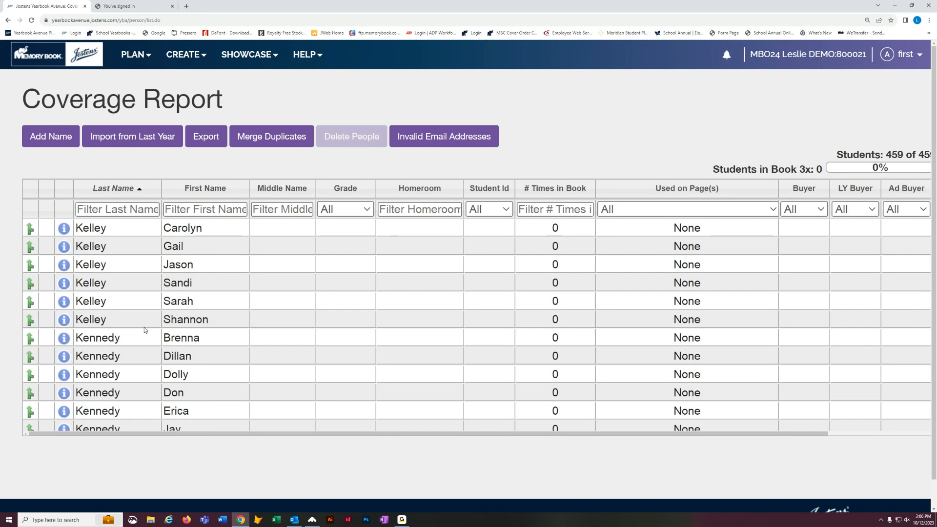
Complete the shortened first name in the tenth visible row of the student list by appending "na"
click(187, 396)
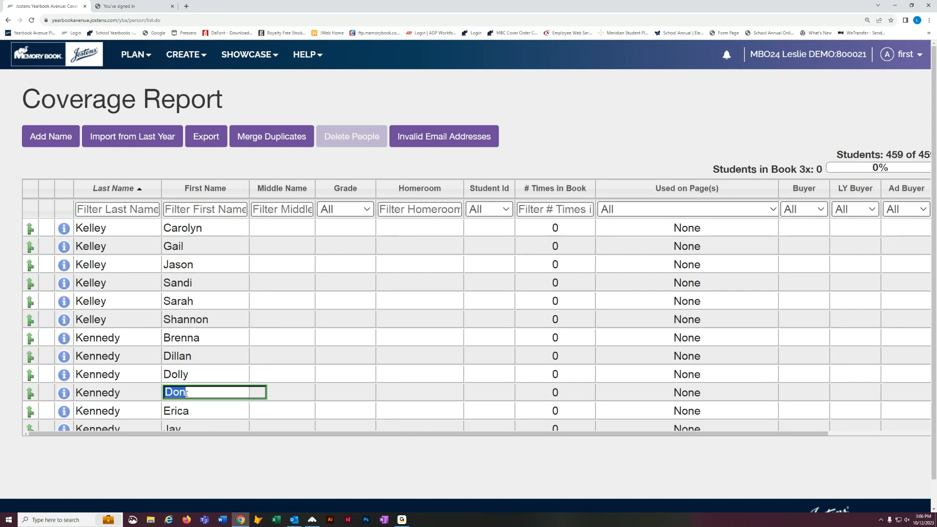
click(199, 398)
text(na)
click(301, 354)
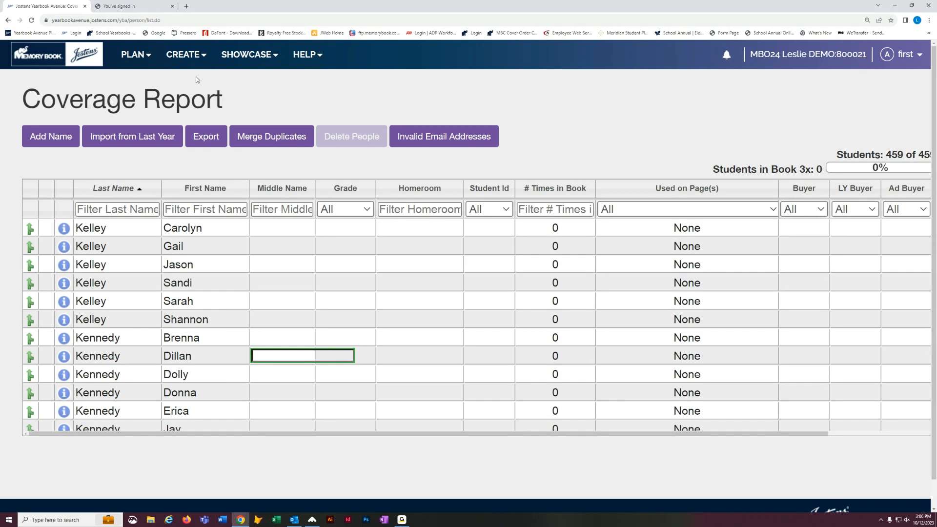
Return to the Image Library and look through the portraits in the first kindergarten class folder
click(190, 55)
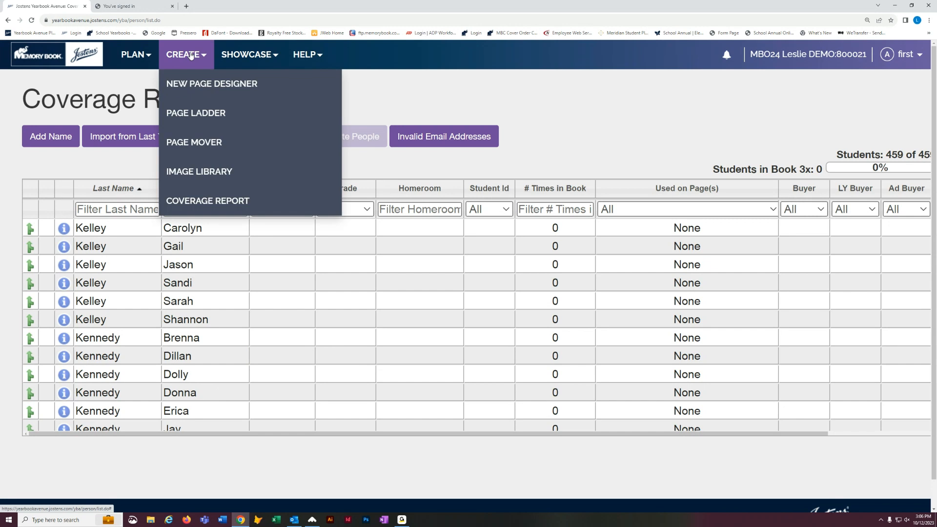
click(197, 179)
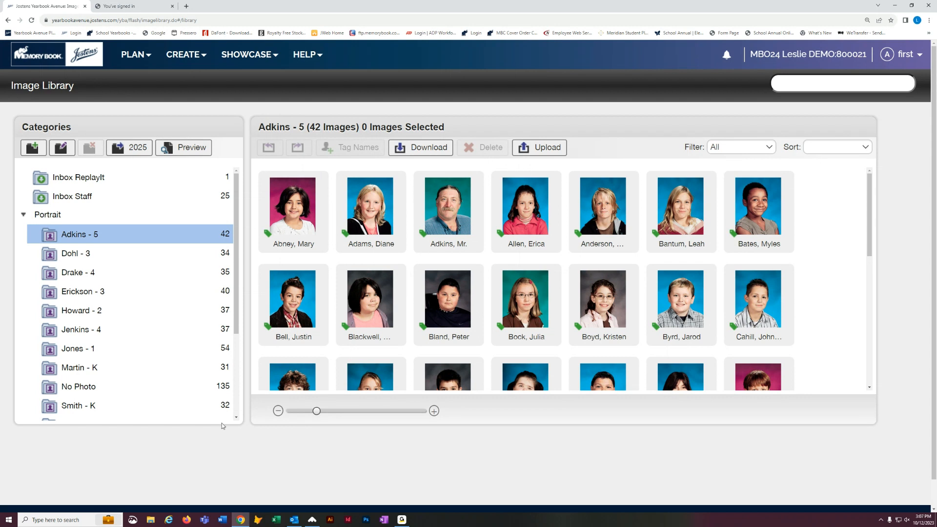
click(73, 373)
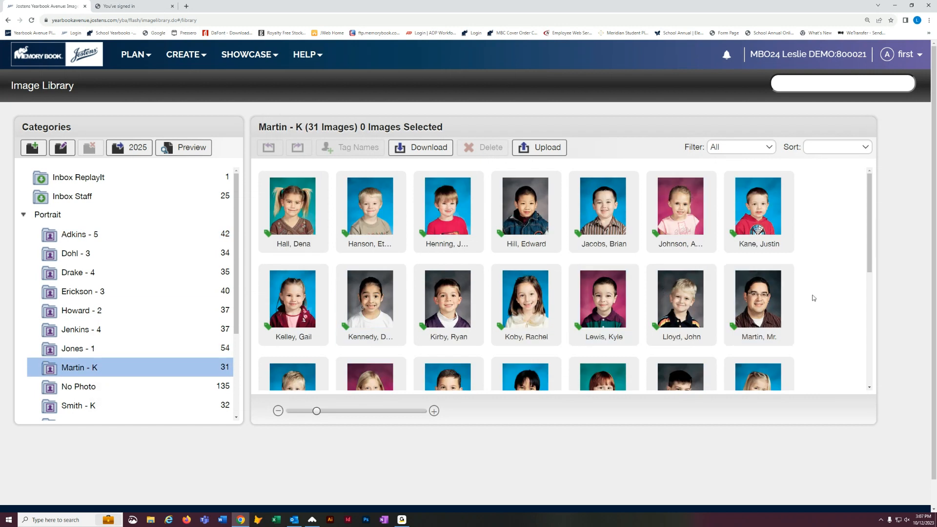
scroll(813, 297, down, 2)
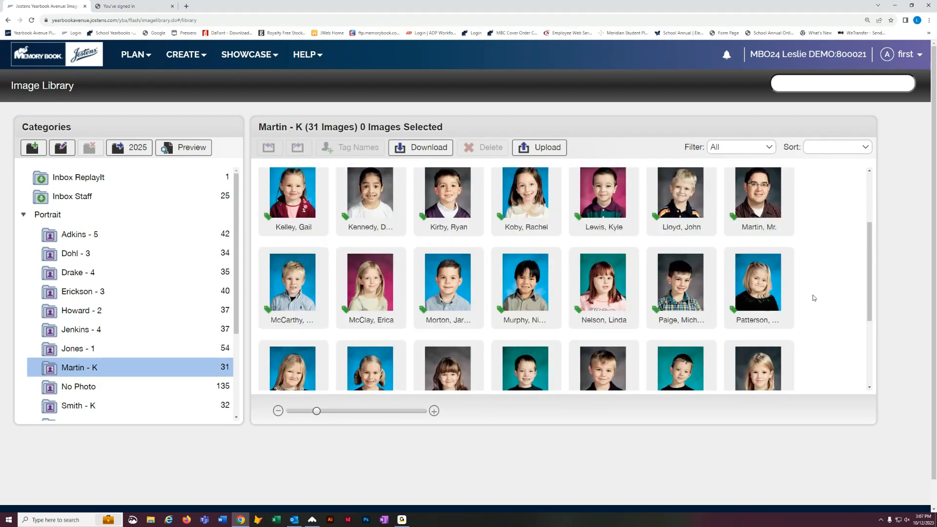
scroll(813, 297, down, 1)
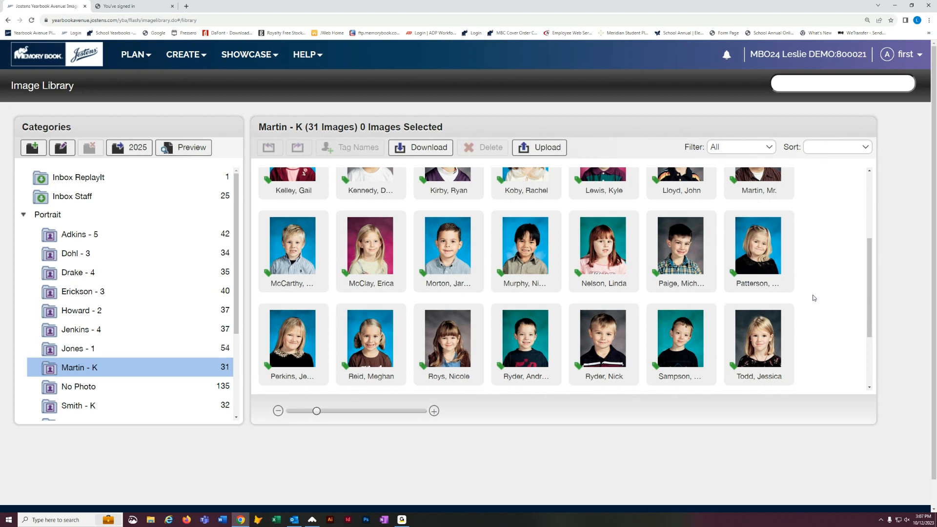
scroll(813, 297, up, 3)
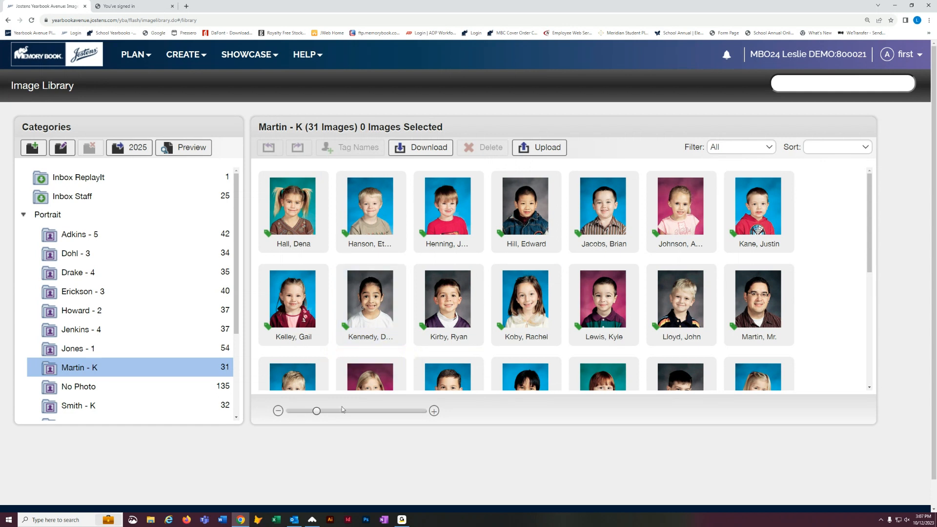
Enlarge the portrait thumbnails to show five per row and check the students' full names in the folder
drag(323, 414, 350, 415)
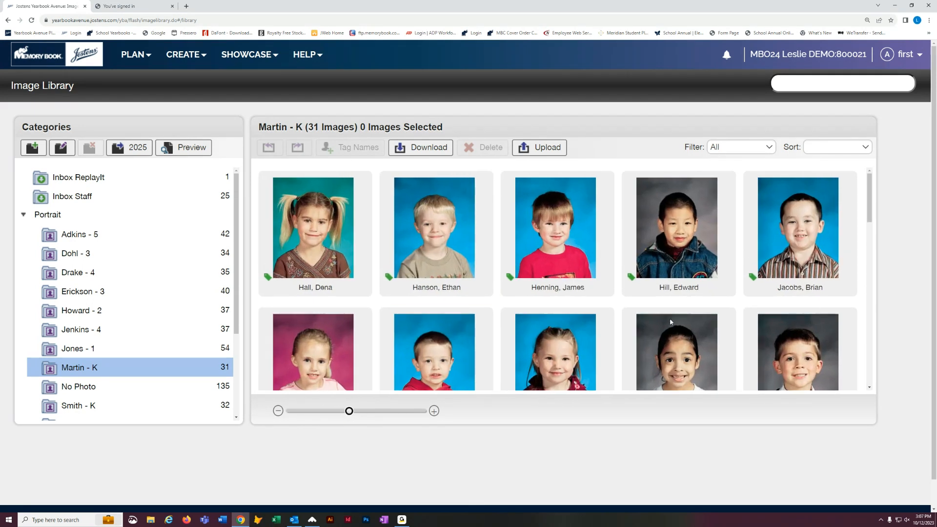
scroll(859, 307, down, 3)
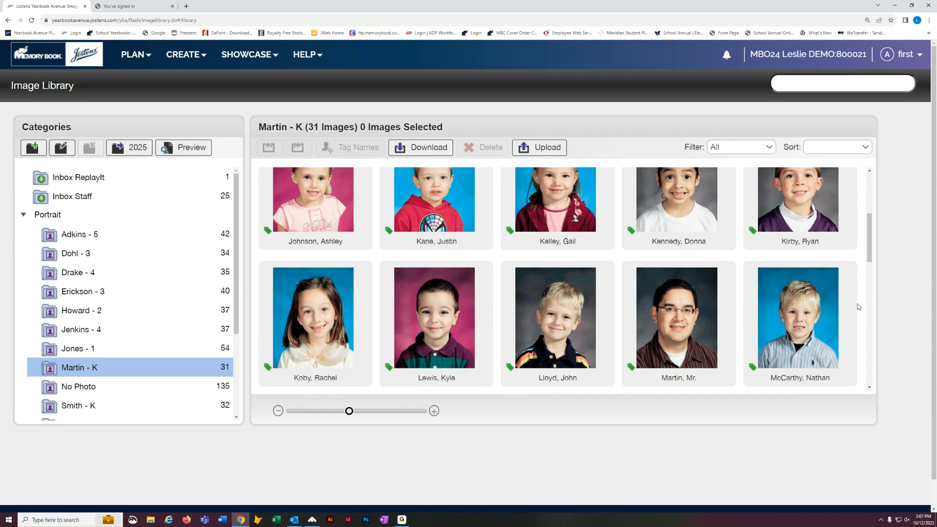
scroll(859, 306, down, 5)
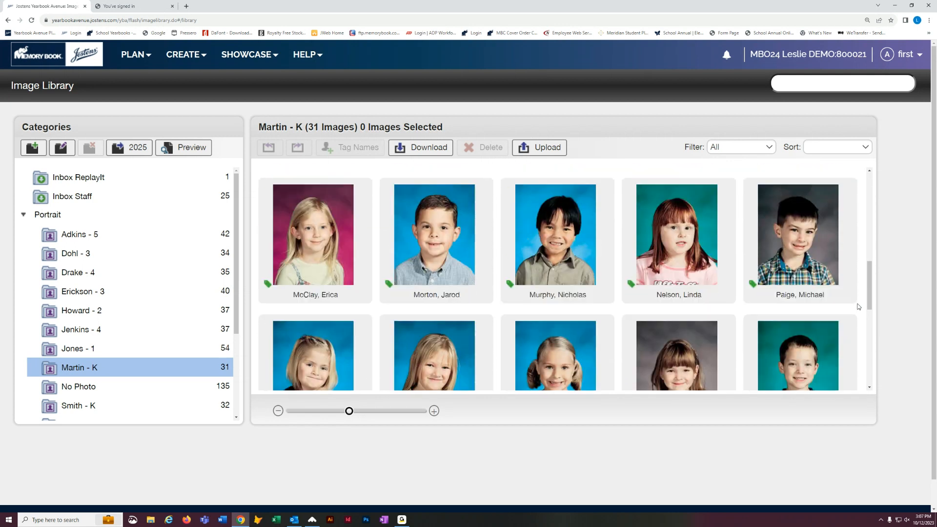
scroll(734, 324, up, 5)
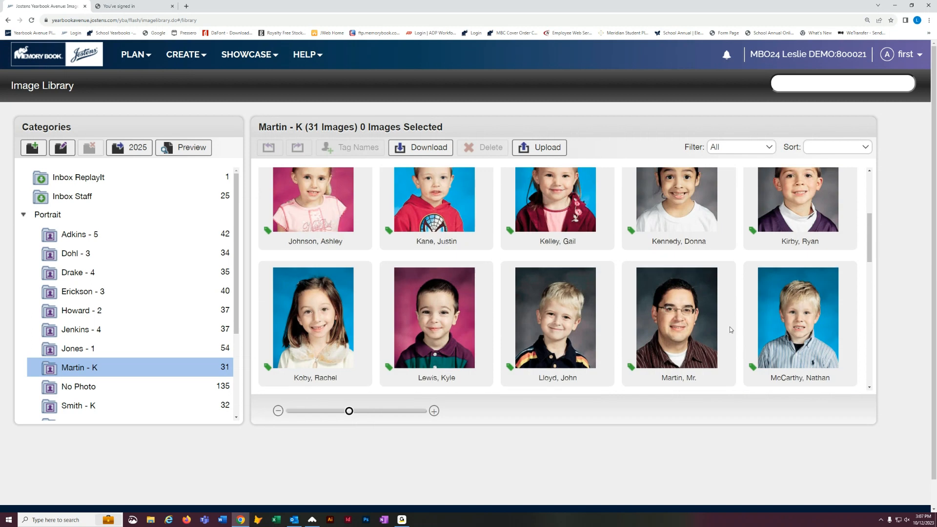
scroll(569, 320, up, 2)
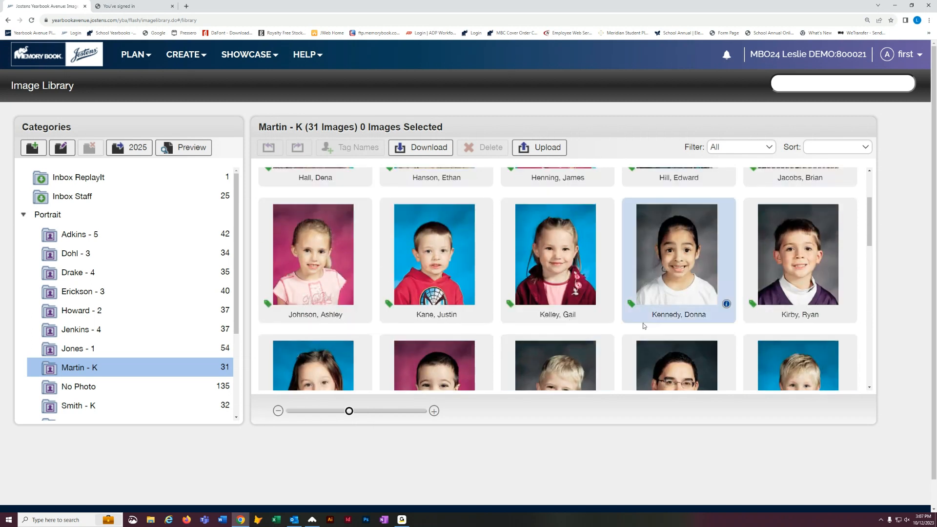
Open the kindergarten folder's ninth portrait, continue to its tagged name's spelling edit, and save the person's details
click(727, 305)
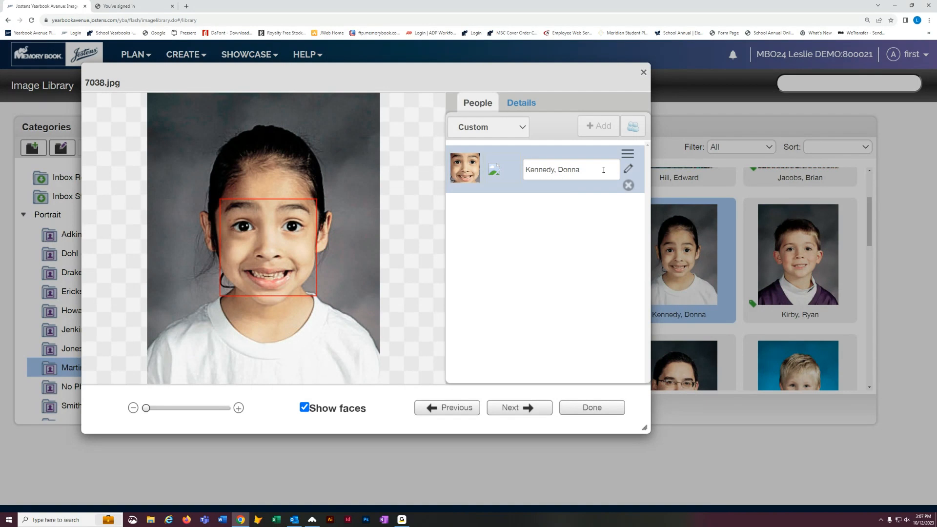
click(629, 171)
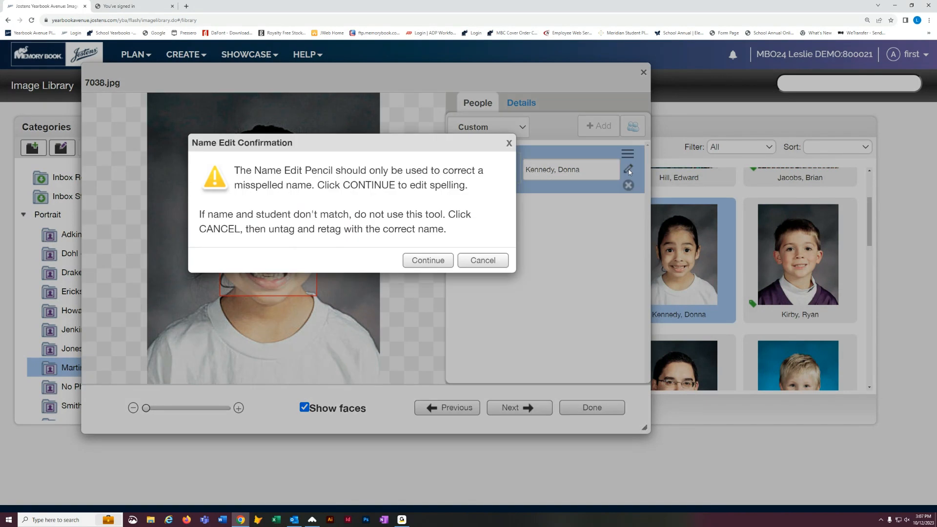
click(436, 260)
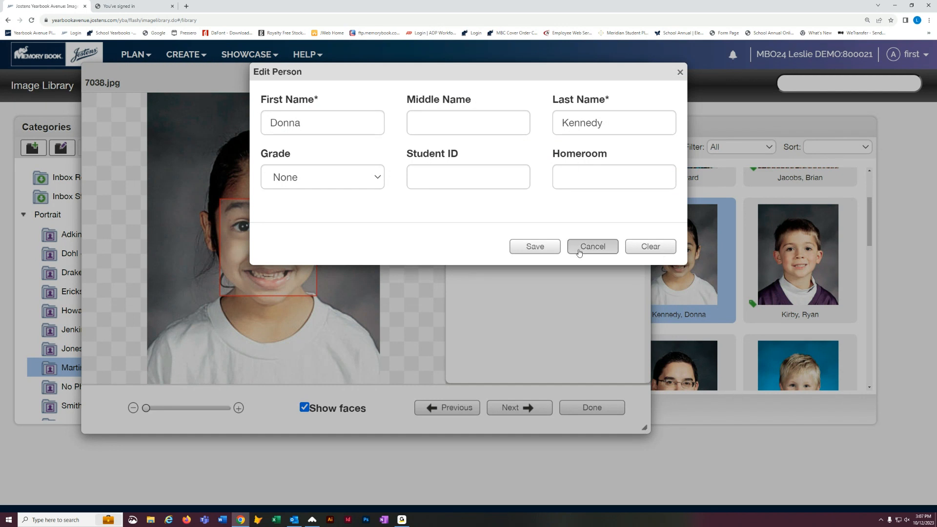
click(535, 246)
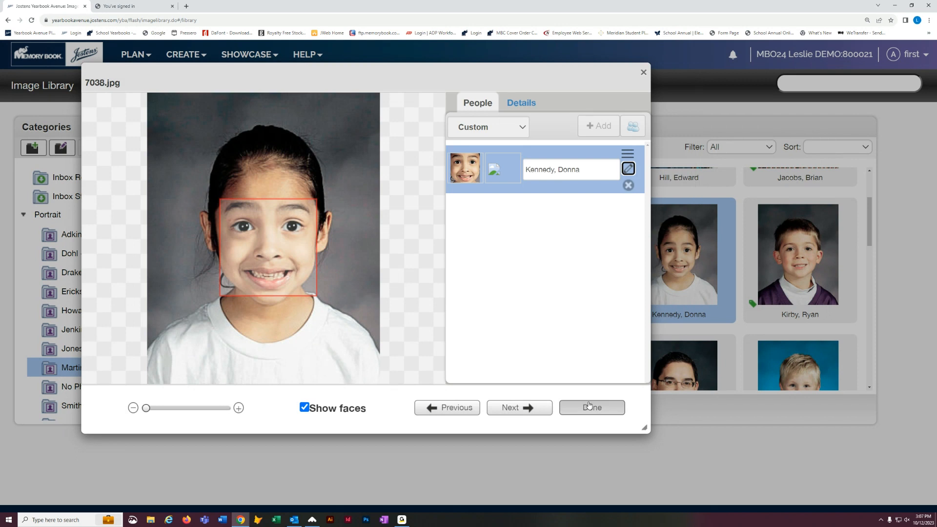
Finish with the opened portrait's details and shrink the thumbnails to nine per row to look over the kindergarten folder
click(590, 406)
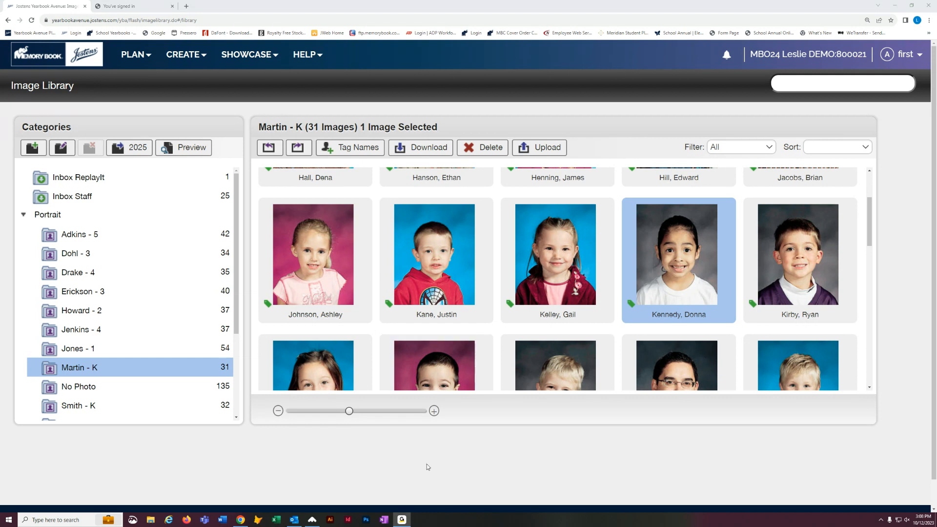
click(439, 464)
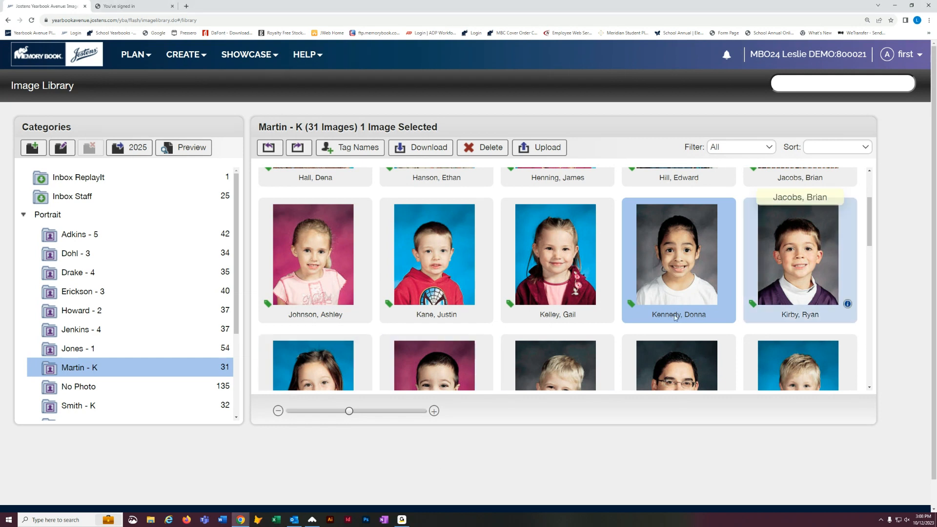
drag(349, 411, 307, 411)
scroll(724, 329, up, 1)
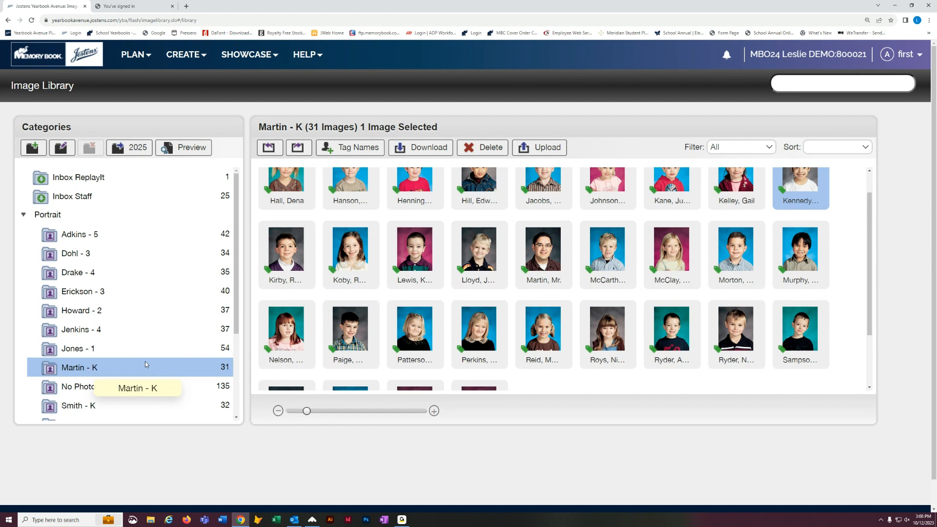
scroll(644, 307, down, 1)
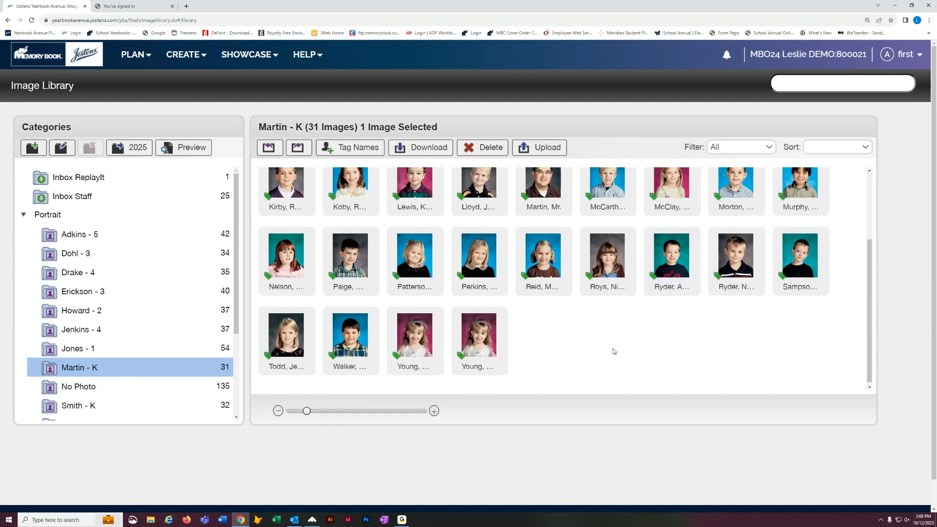
scroll(615, 352, up, 1)
scroll(618, 352, down, 1)
Reduce the browser zoom to 150%
click(929, 20)
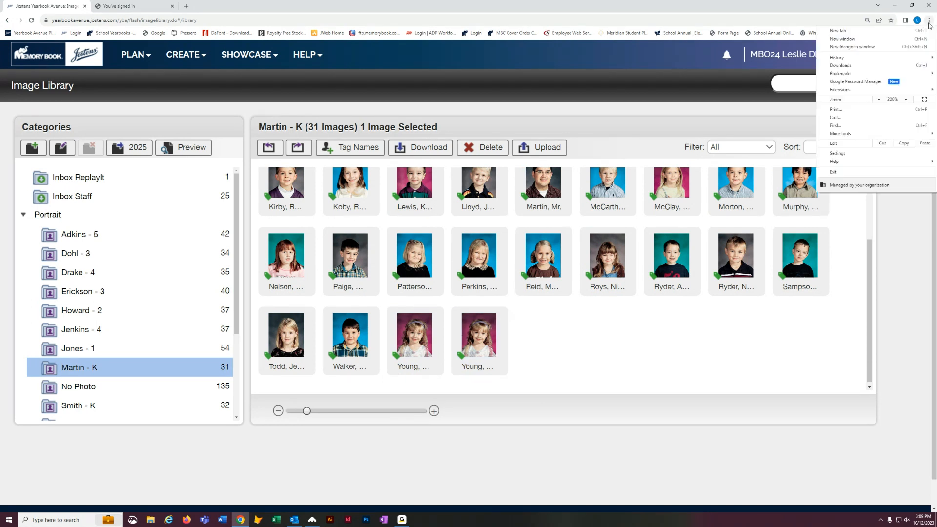
click(880, 99)
click(881, 99)
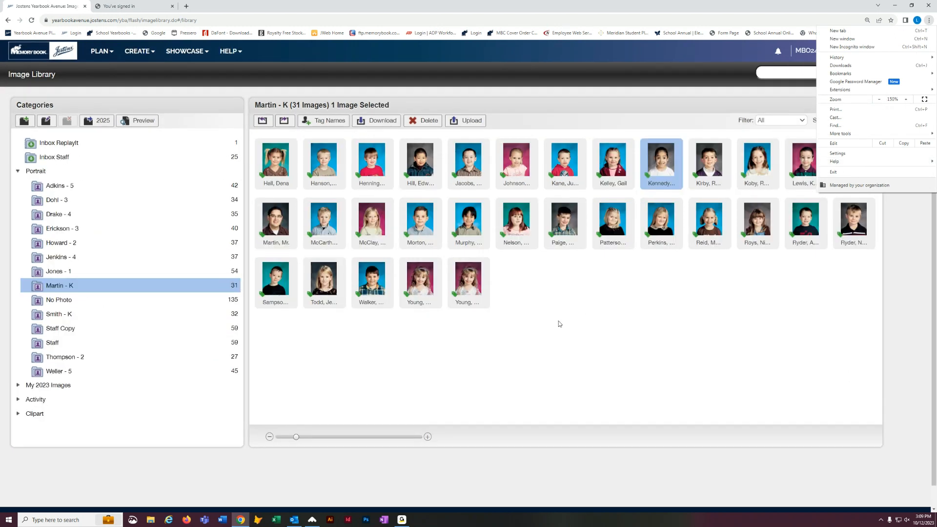
click(589, 340)
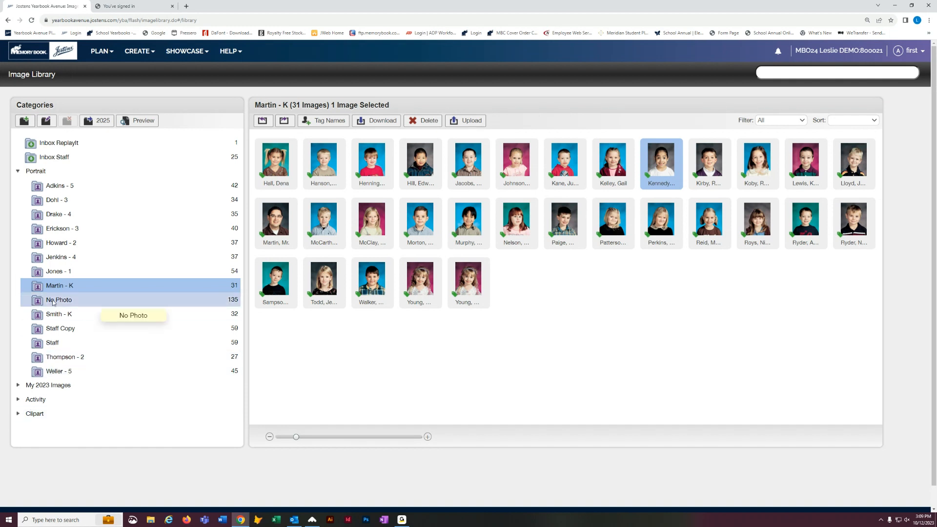
mouse_move(57, 301)
mouse_down()
mouse_move(163, 325)
mouse_move(56, 301)
mouse_up()
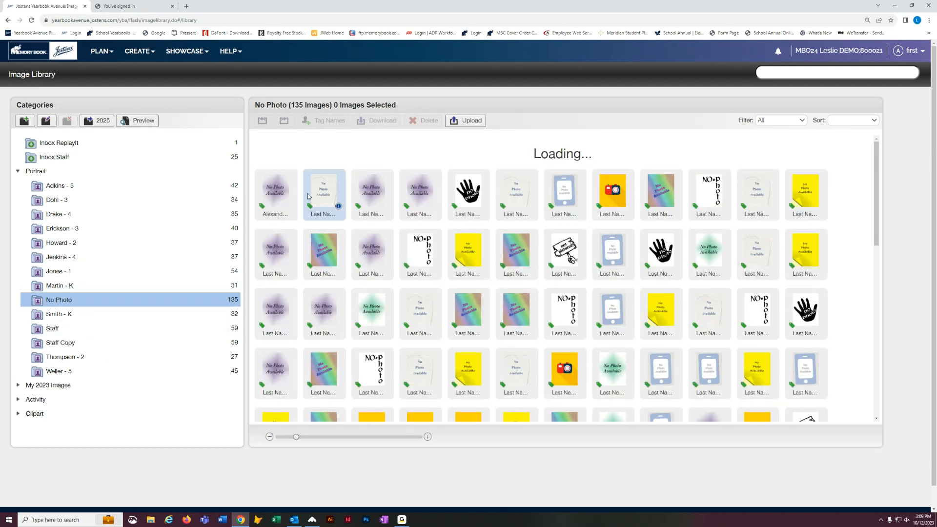
drag(276, 193, 82, 287)
click(82, 287)
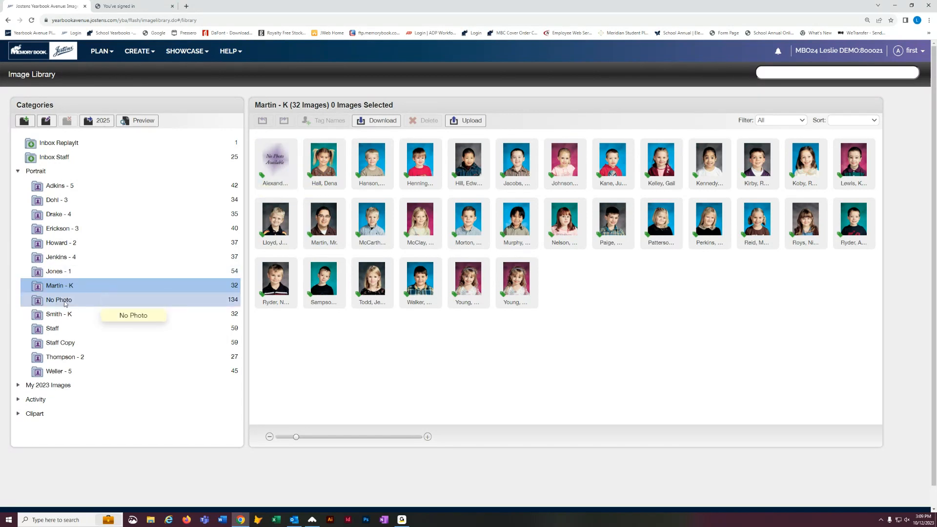
drag(275, 161, 119, 300)
Move the second placeholder from the No Photo folder into the first kindergarten class folder, and open that class folder
click(119, 301)
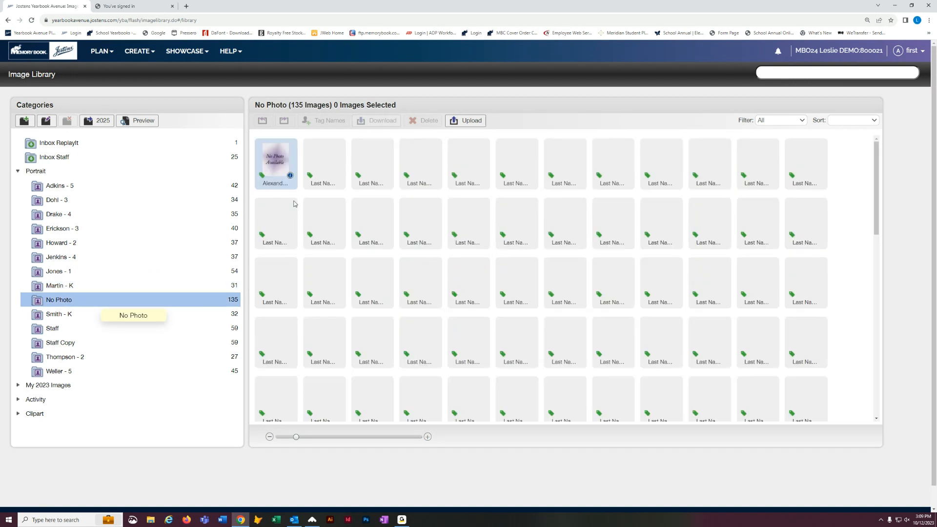
drag(320, 166, 160, 288)
click(160, 288)
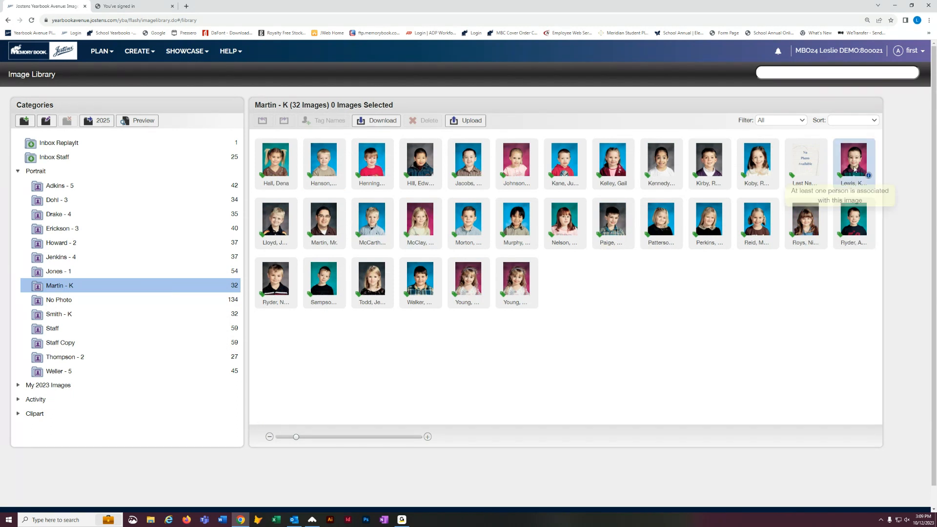
Replace the moved placeholder's generic "Last Name, First Name" tag with a new person, entering the student's first and last name
click(820, 176)
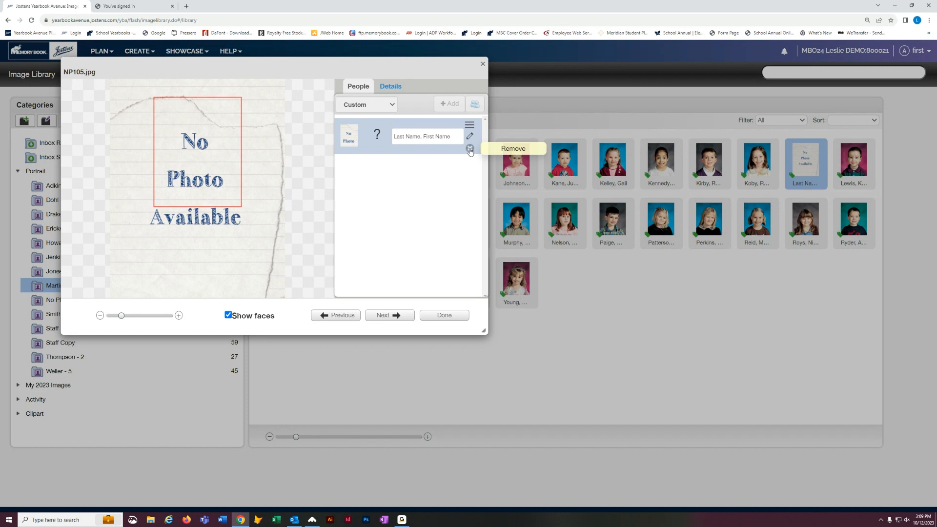
click(470, 149)
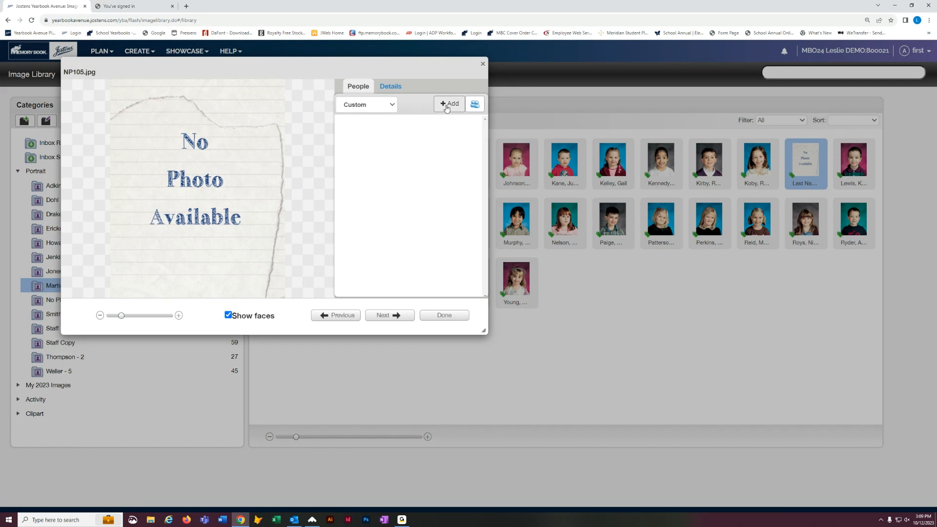
click(447, 105)
click(388, 99)
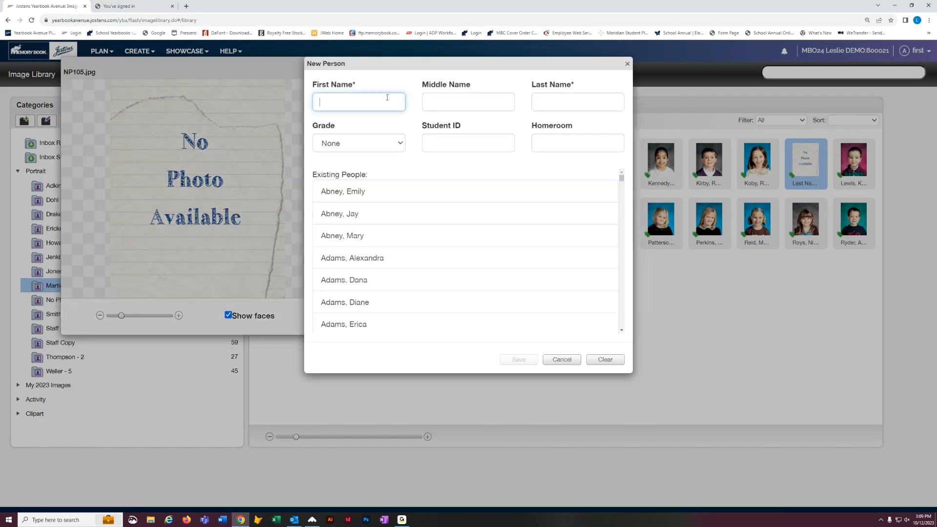
text(Sally)
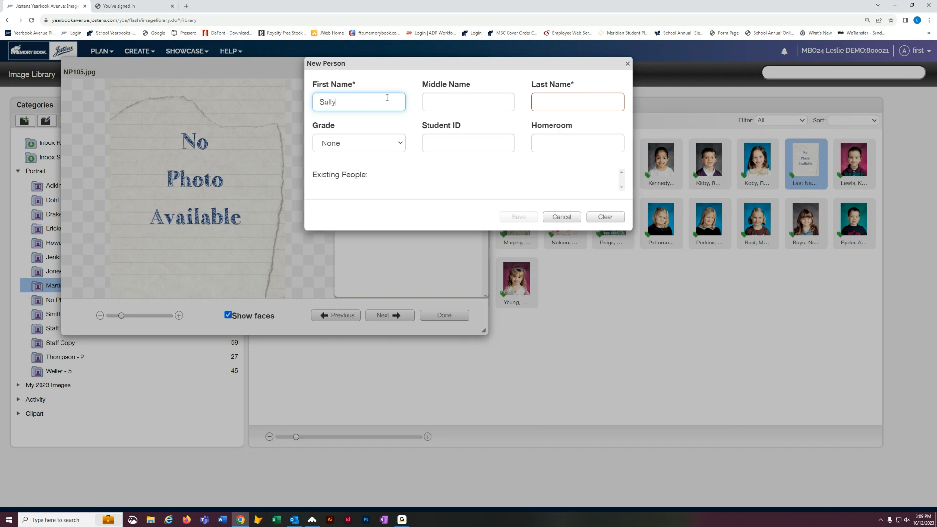
key(Tab)
key(Tab)
text(Smith)
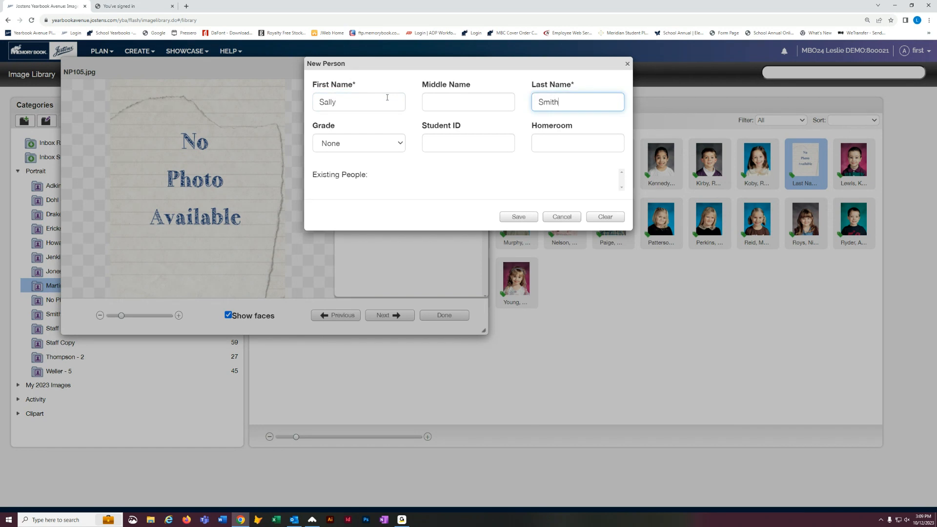
click(519, 216)
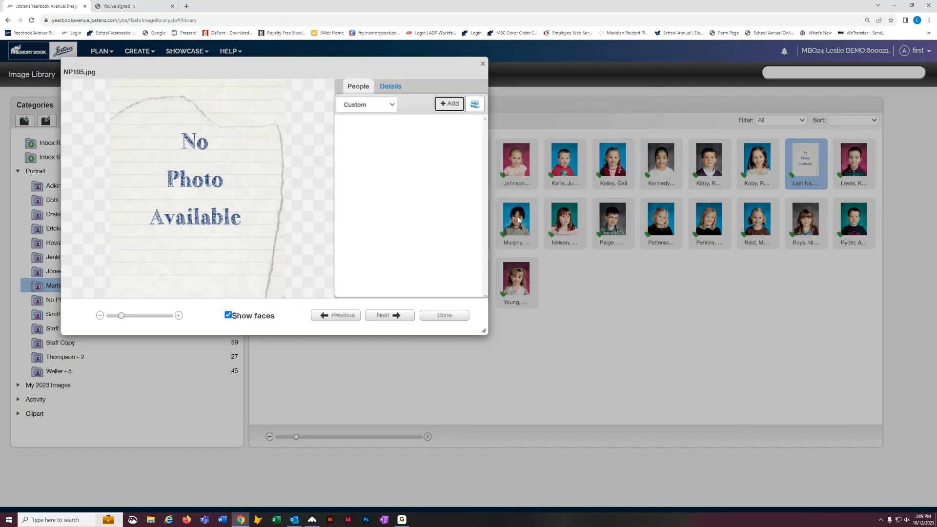
click(444, 316)
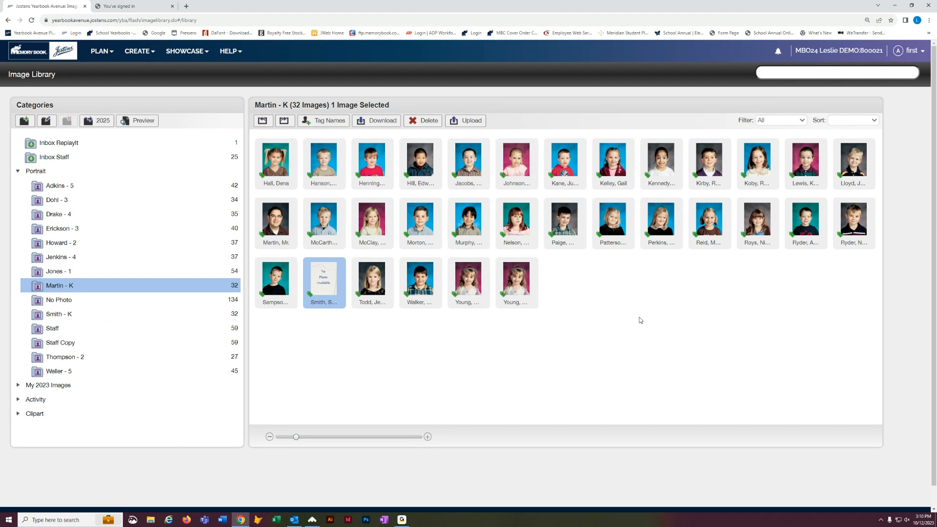
Open the New Page Designer and go to the Kindergarten spread on pages 6 and 7
click(138, 50)
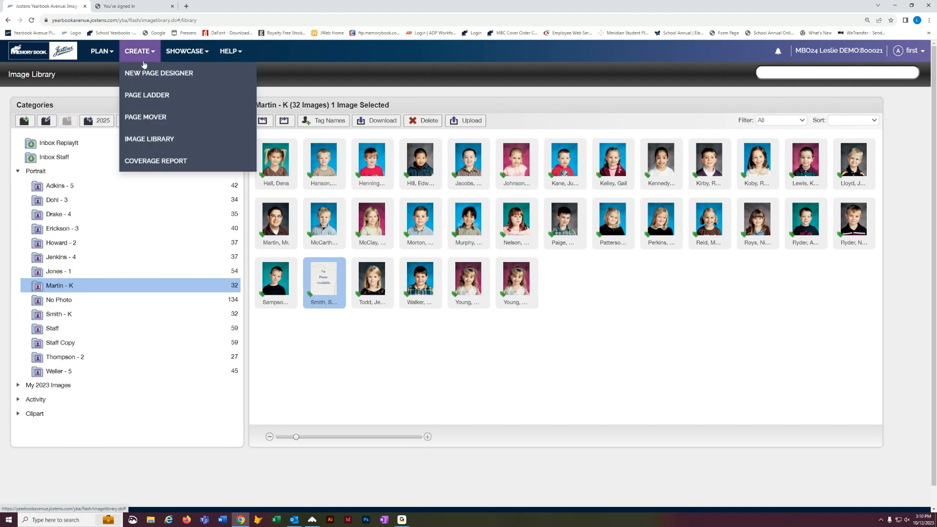
click(148, 75)
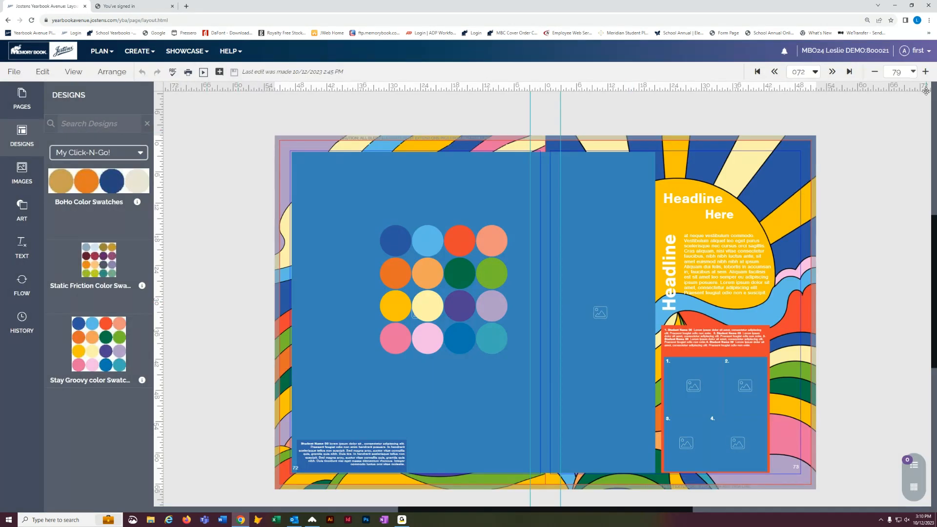
click(757, 72)
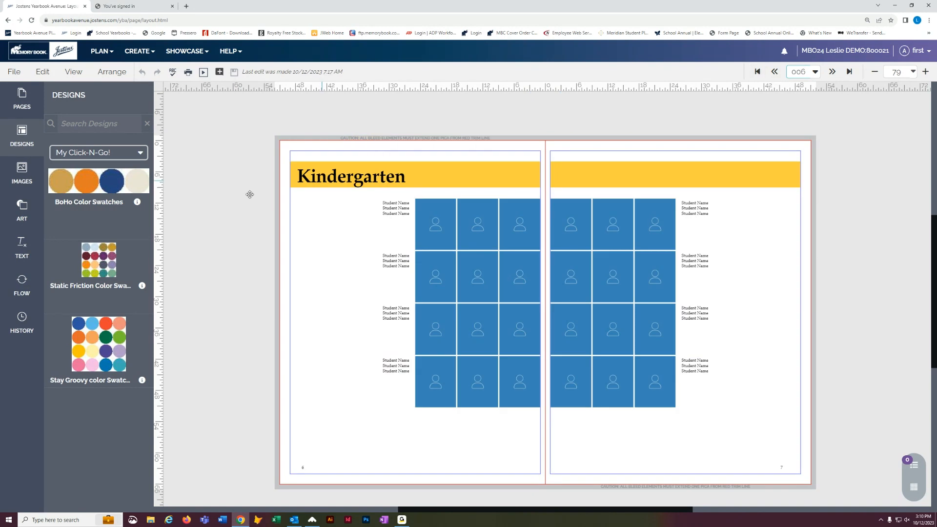
click(235, 202)
Look through the Portrait design categories, grouped by pica photo size and number of photos
click(22, 285)
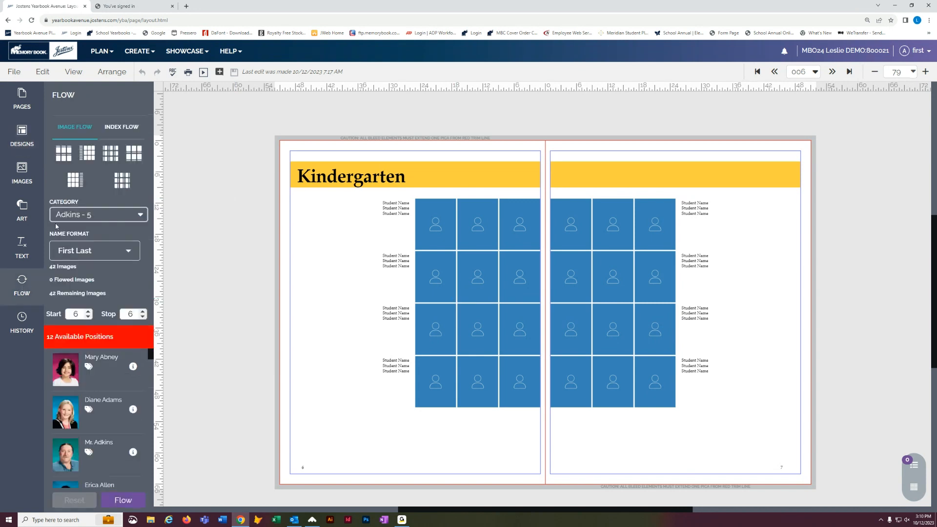
click(23, 131)
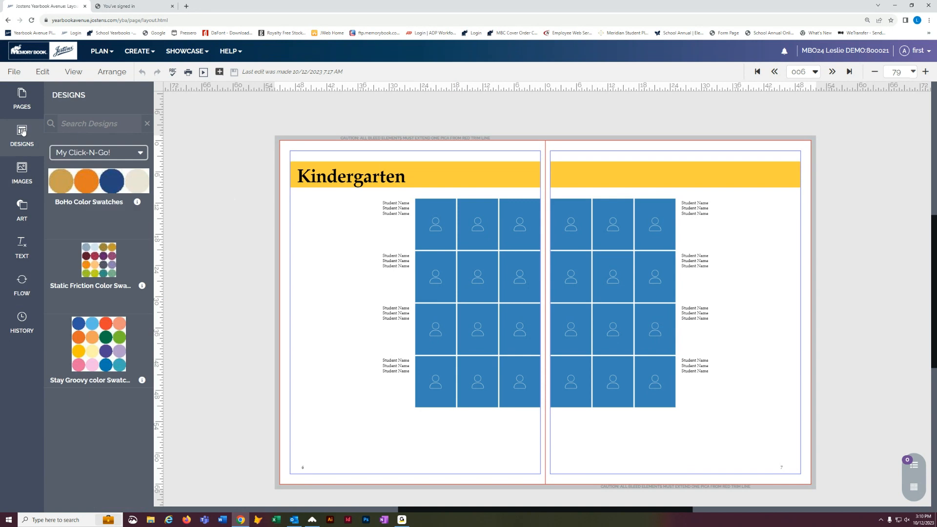
click(140, 152)
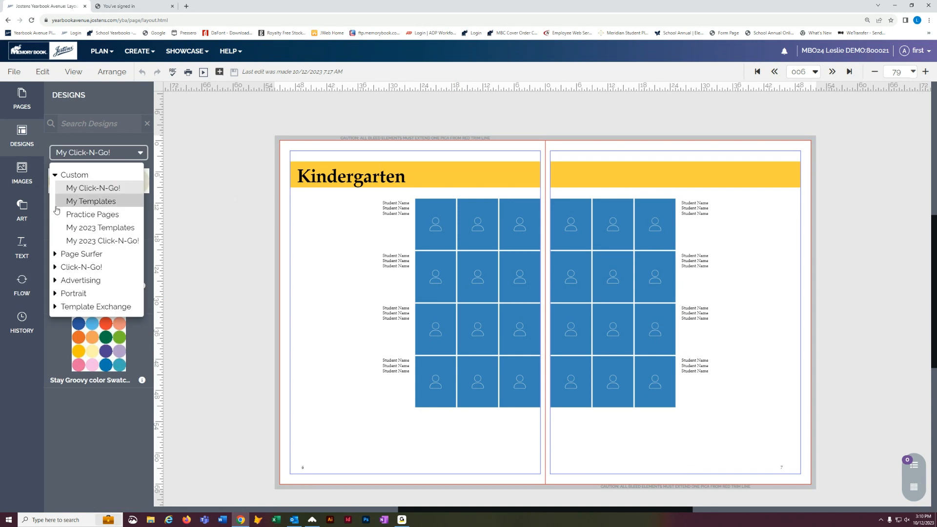
click(56, 175)
click(55, 229)
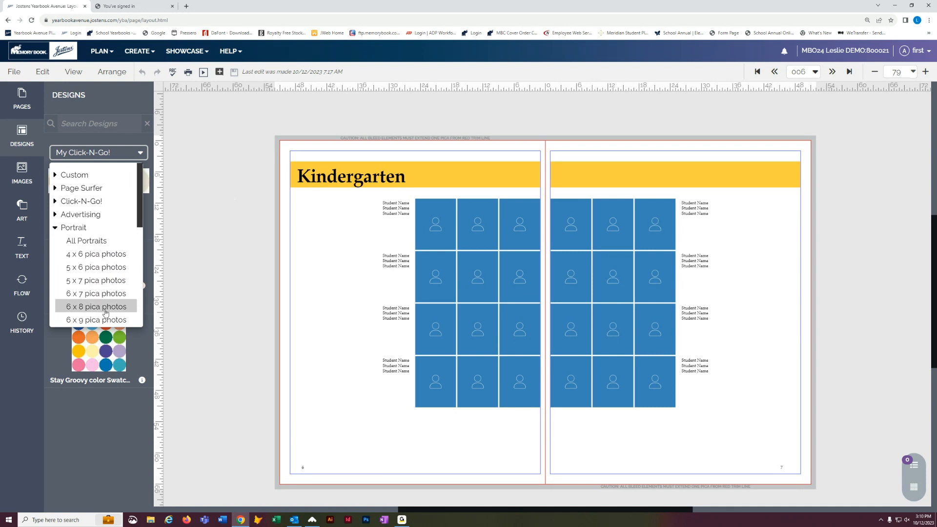
scroll(116, 279, down, 4)
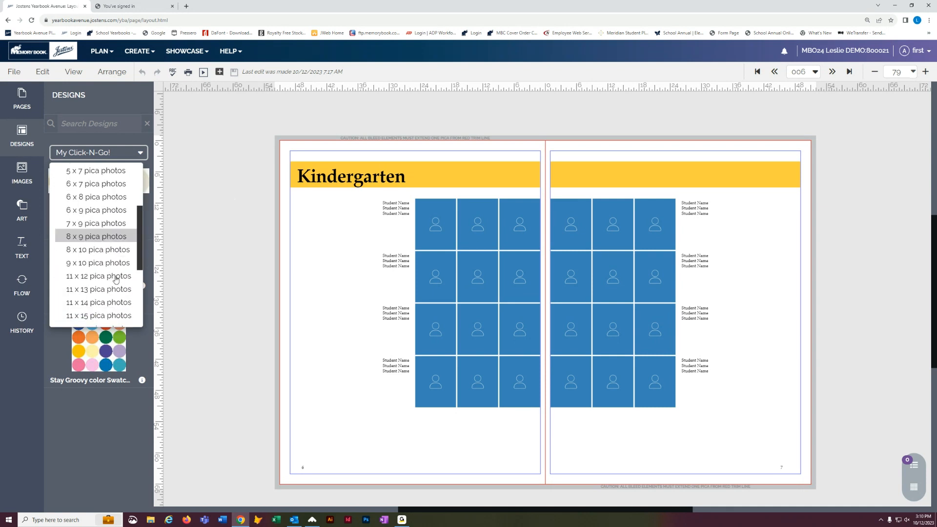
scroll(116, 279, down, 2)
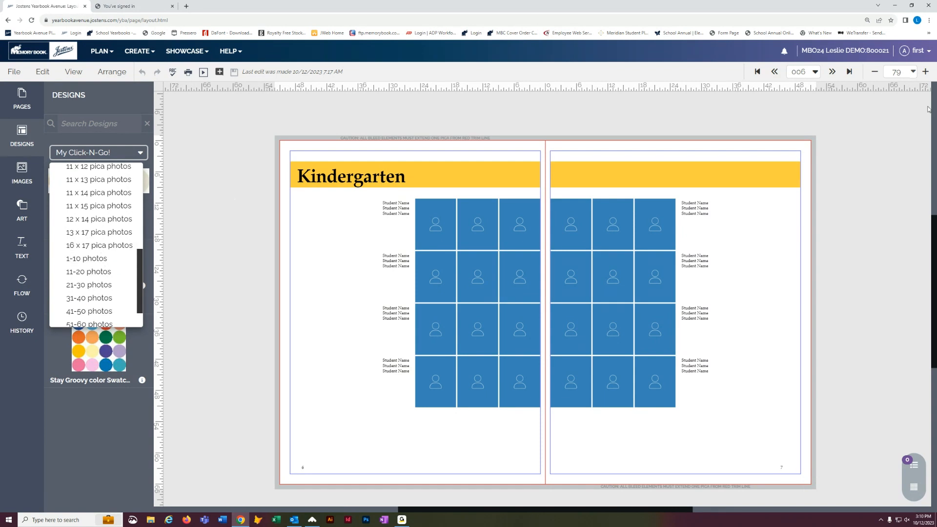
Go to the blank spread on pages 8 and 9 and list the portrait designs for 5 x 7 pica photos
click(832, 74)
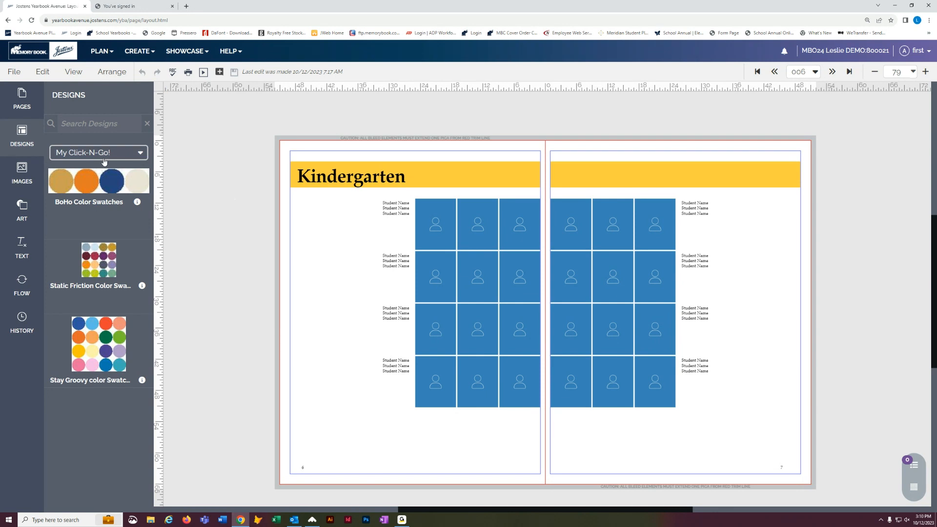
click(841, 75)
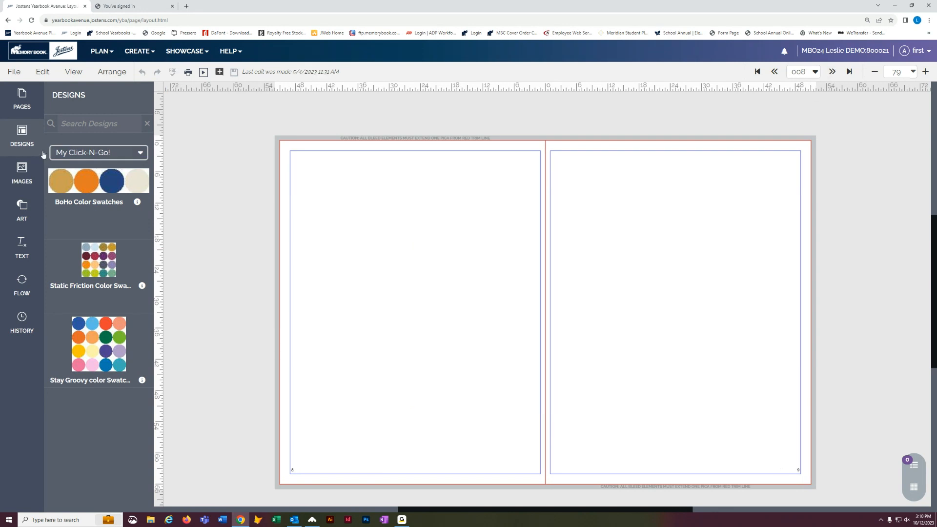
click(89, 154)
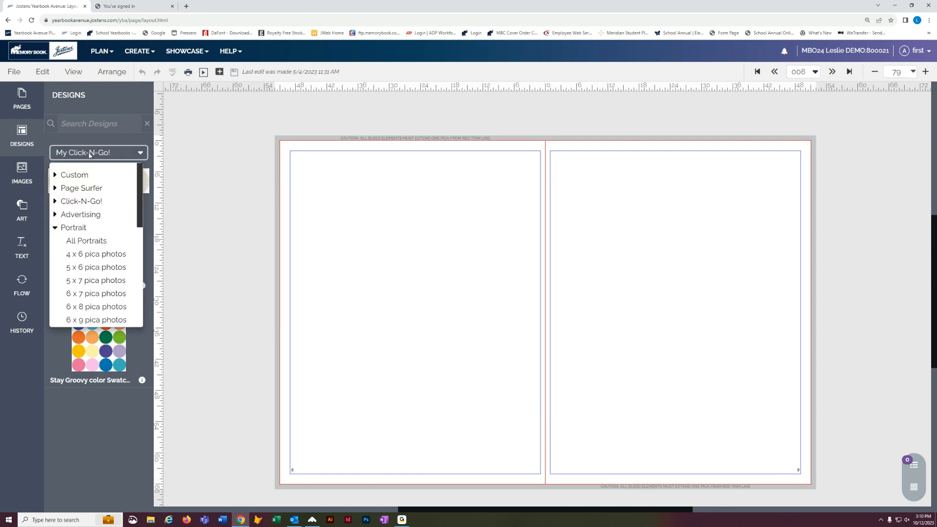
click(100, 282)
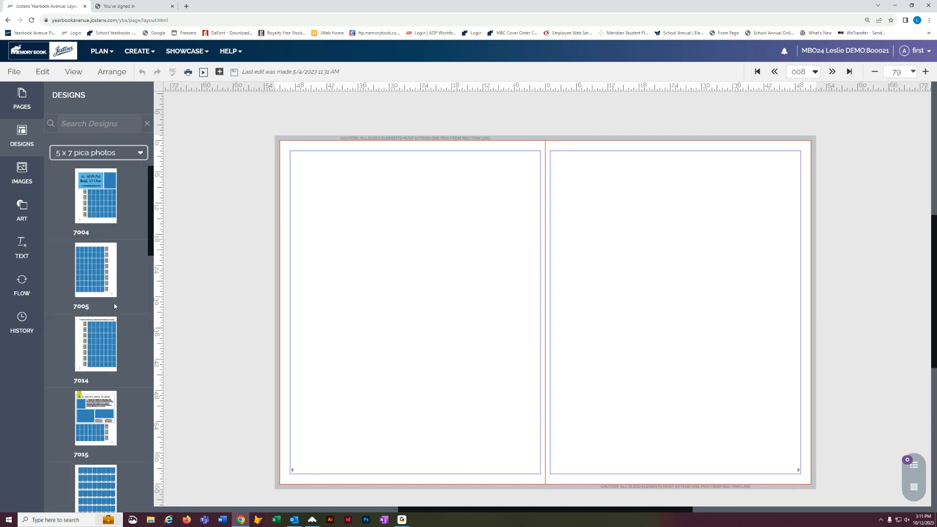
Place portrait design 7015 on page 9 and browse further 5 x 7 pica designs
scroll(128, 306, down, 1)
scroll(128, 307, down, 5)
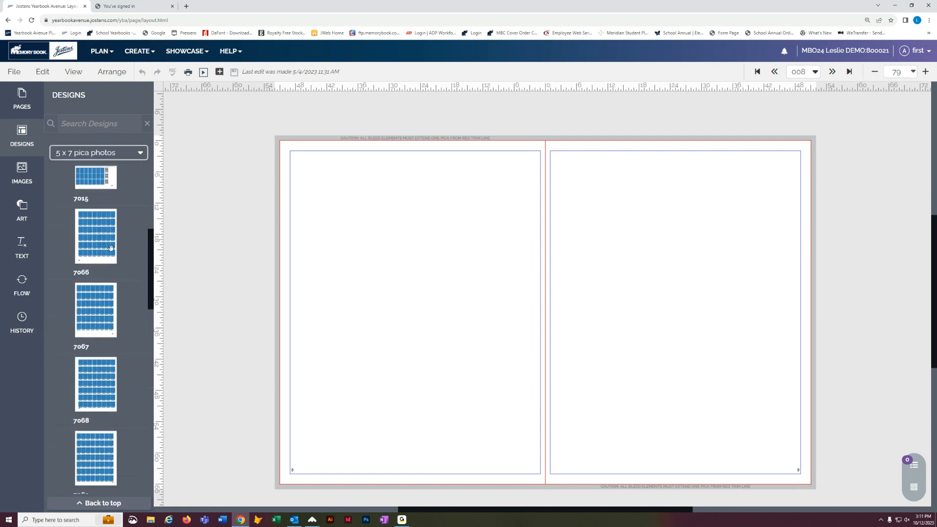
scroll(137, 349, up, 3)
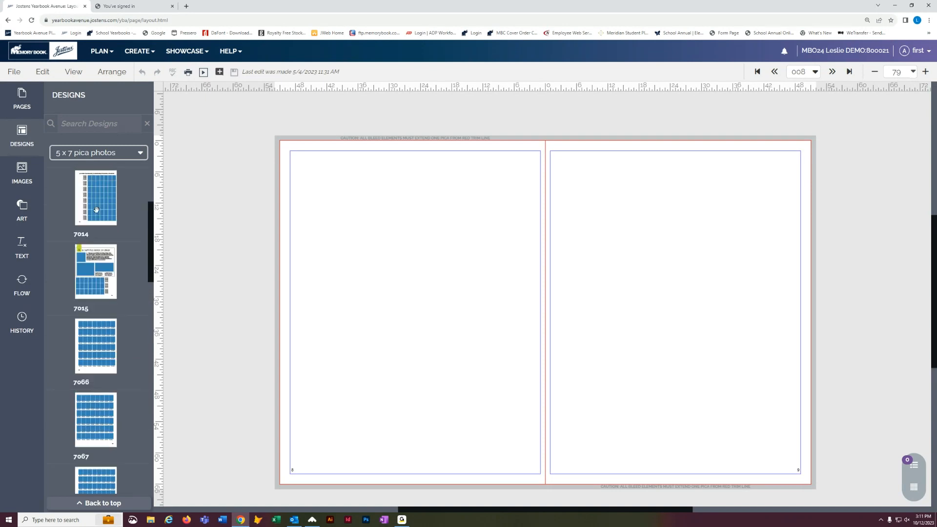
drag(107, 286, 688, 208)
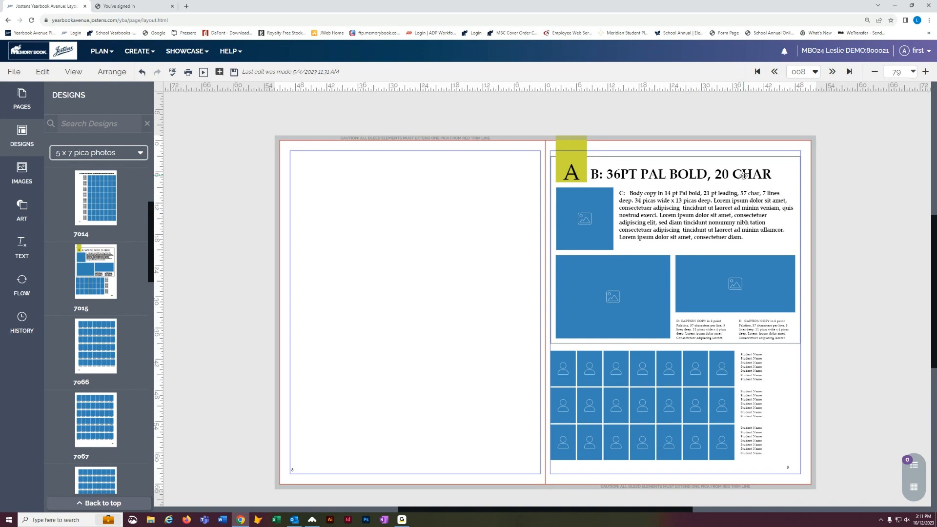
scroll(129, 372, down, 7)
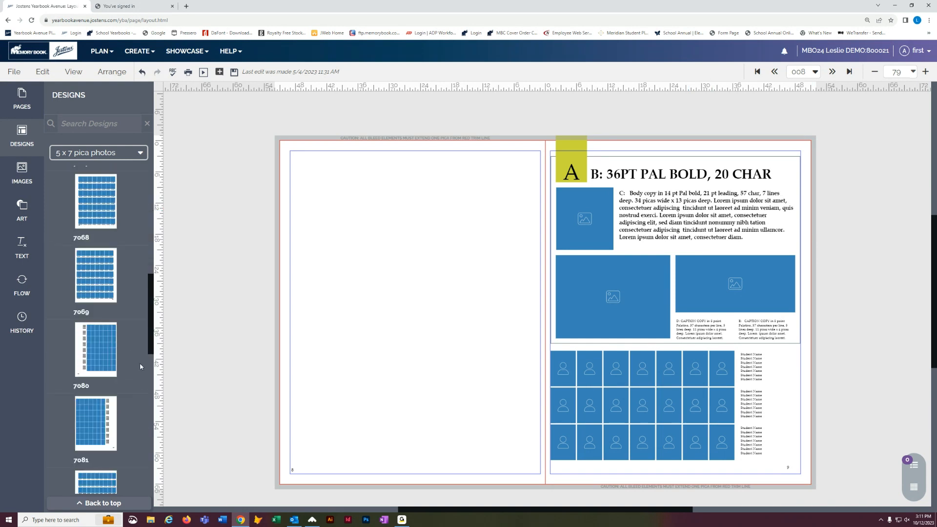
Place portrait design 7100 on page 8 and the next listed design on page 9, then save the spread
scroll(142, 371, down, 2)
drag(102, 403, 477, 245)
drag(92, 472, 738, 223)
click(235, 72)
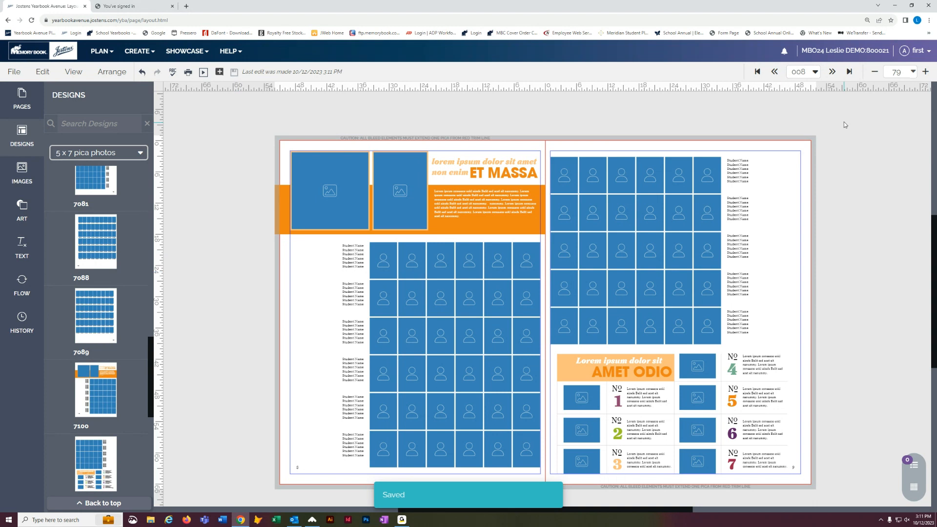
Return to the Kindergarten spread on pages 6 and 7 and choose the Martin - K category for the image flow
click(775, 72)
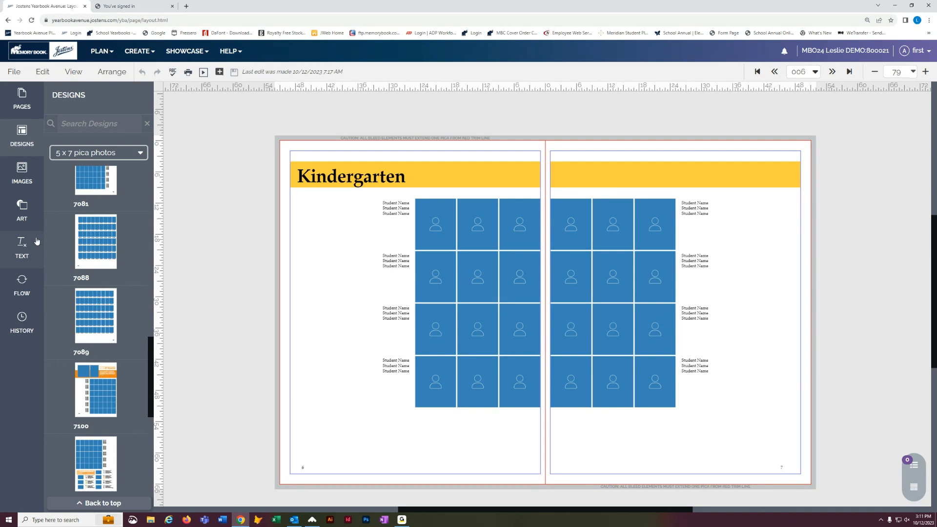
click(18, 290)
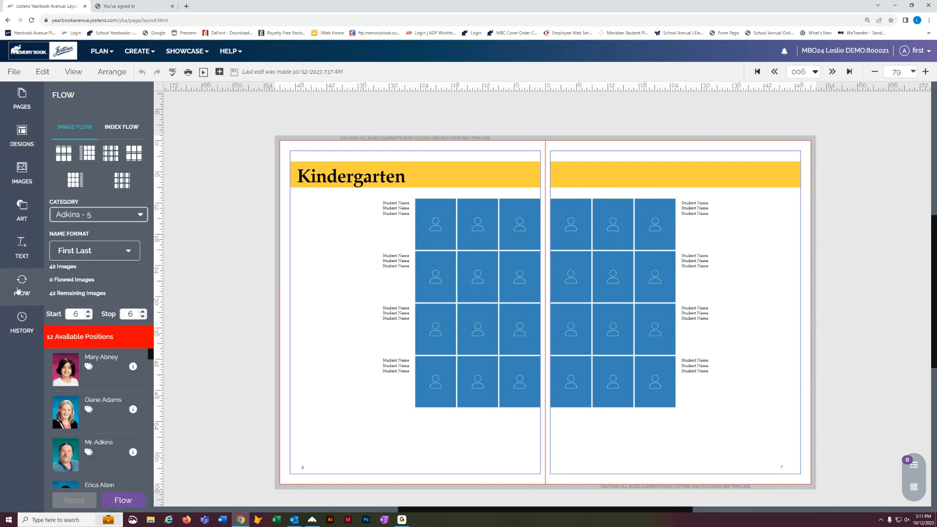
click(141, 215)
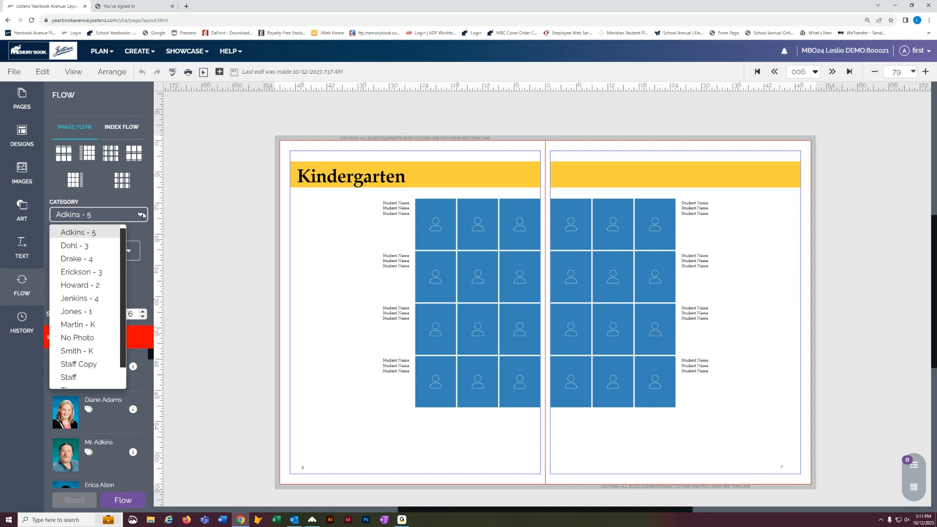
click(78, 325)
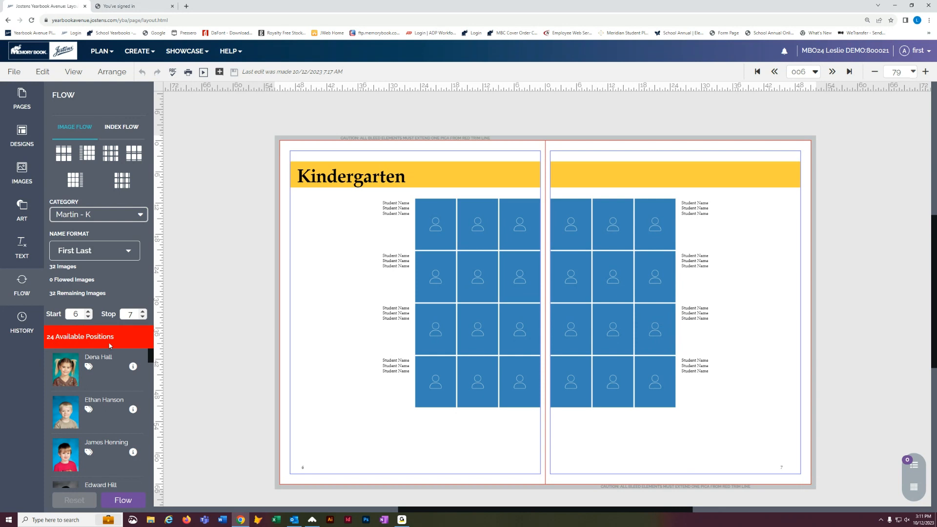
Set the portrait blocks on pages 6 and 7 to 4 columns each in their flow options
click(444, 232)
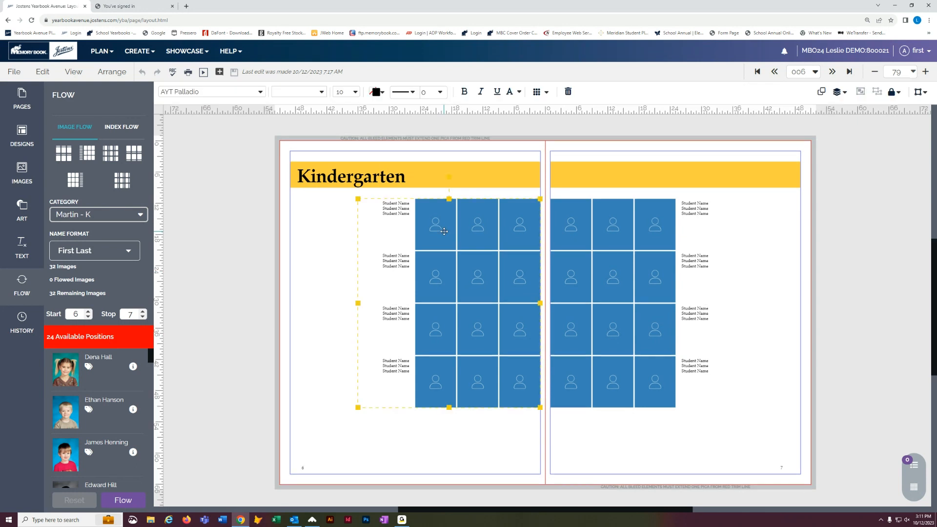
shift+click(576, 222)
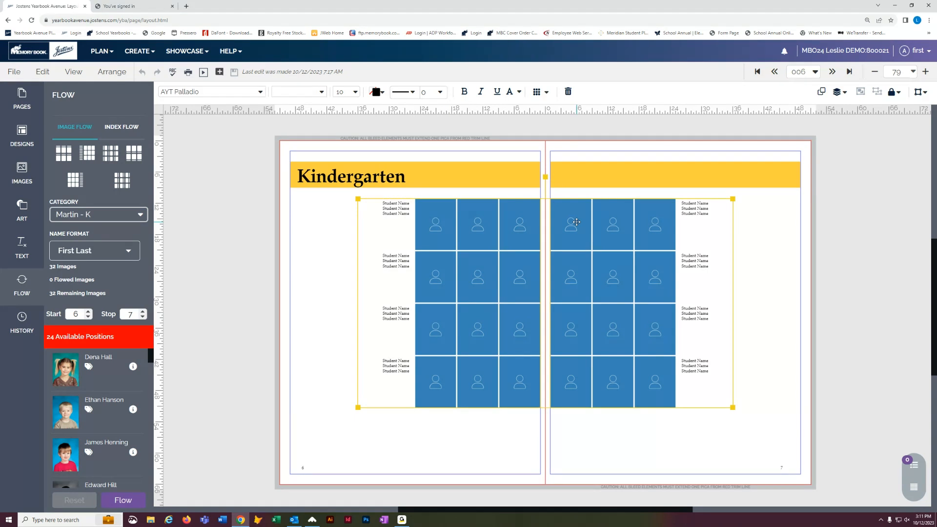
click(541, 95)
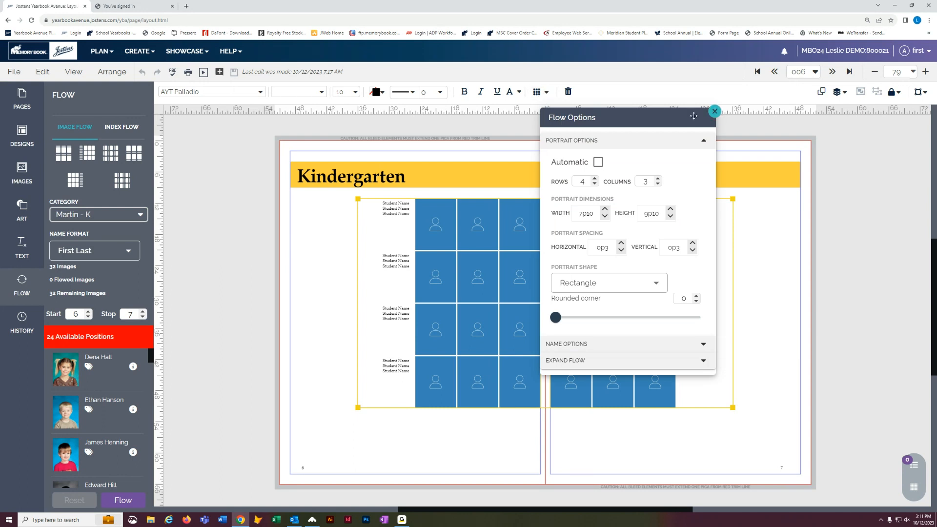
drag(674, 117, 305, 168)
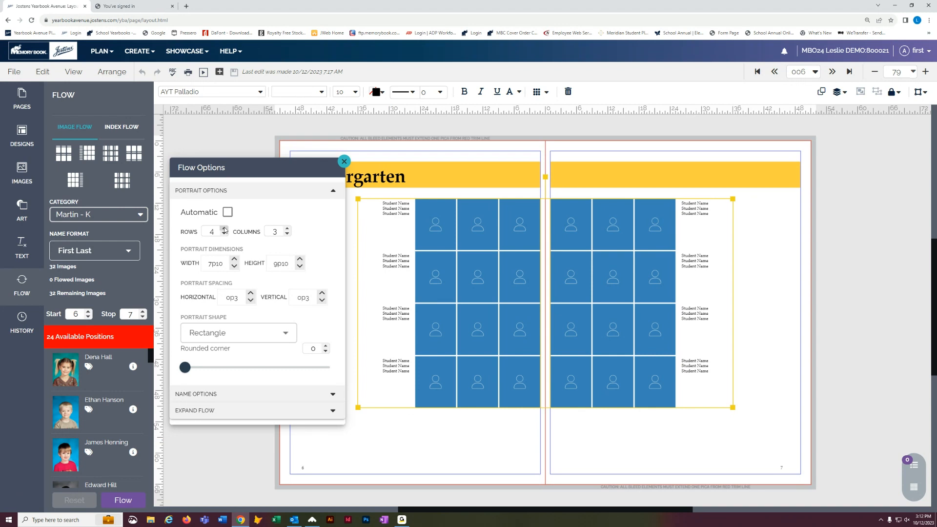
click(287, 228)
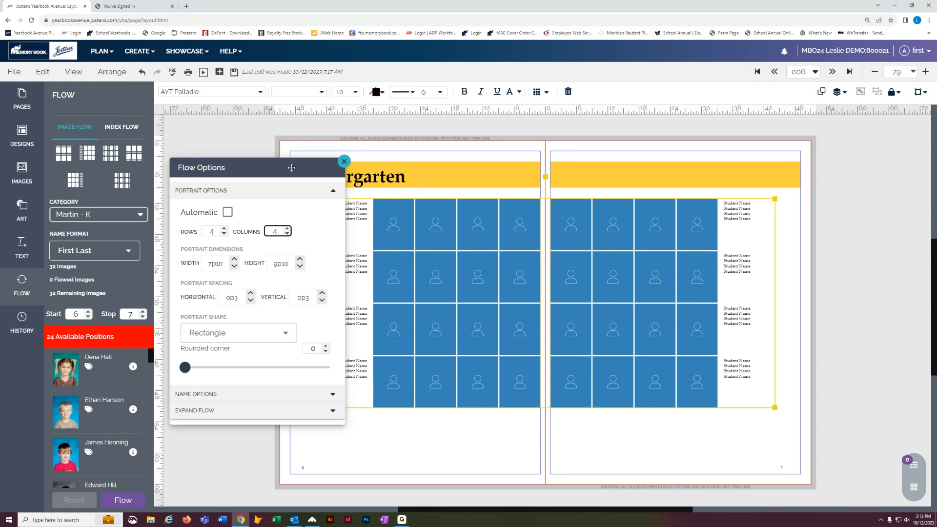
drag(292, 167, 291, 196)
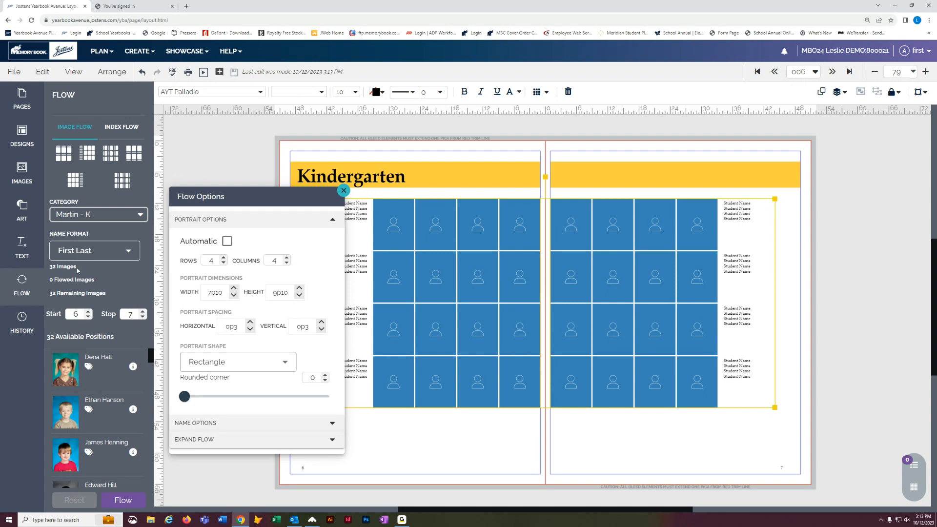
drag(252, 197, 257, 173)
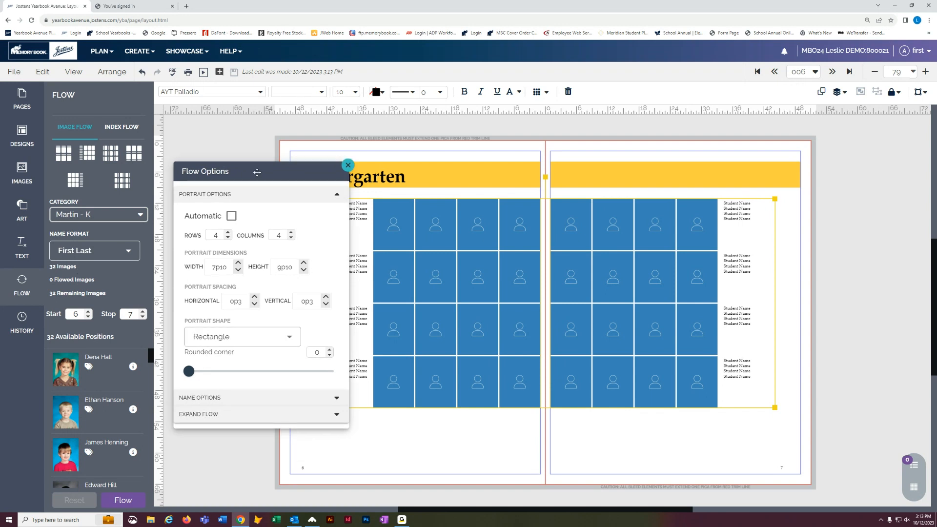
click(348, 165)
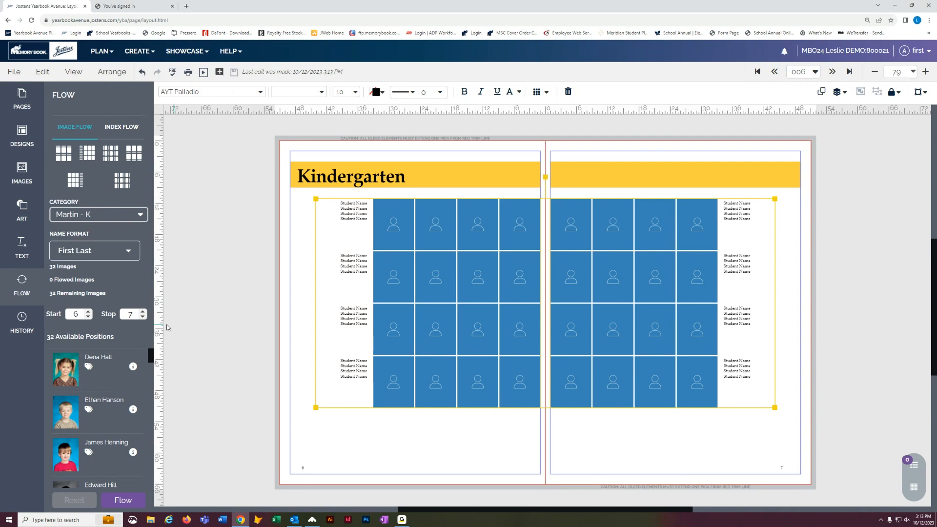
Flow the Martin - K portraits onto the Kindergarten spread and reset the flow
click(128, 502)
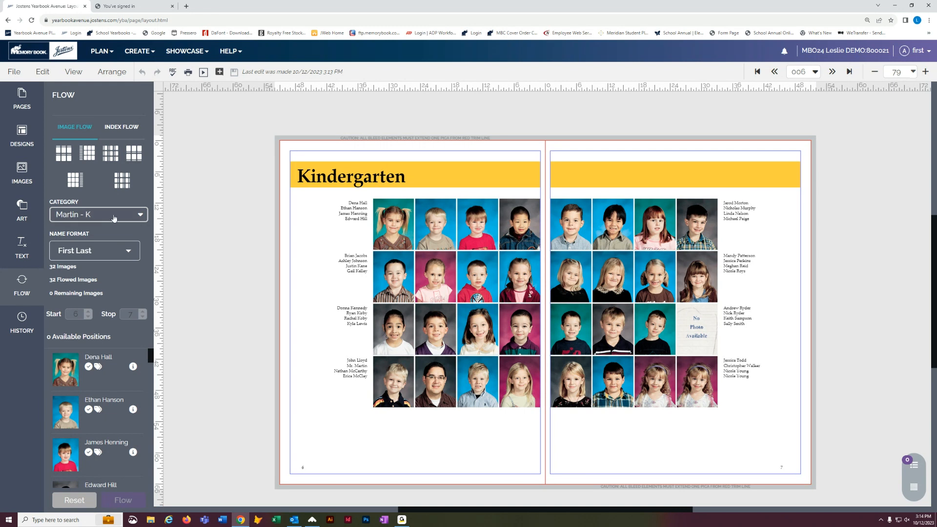
click(84, 501)
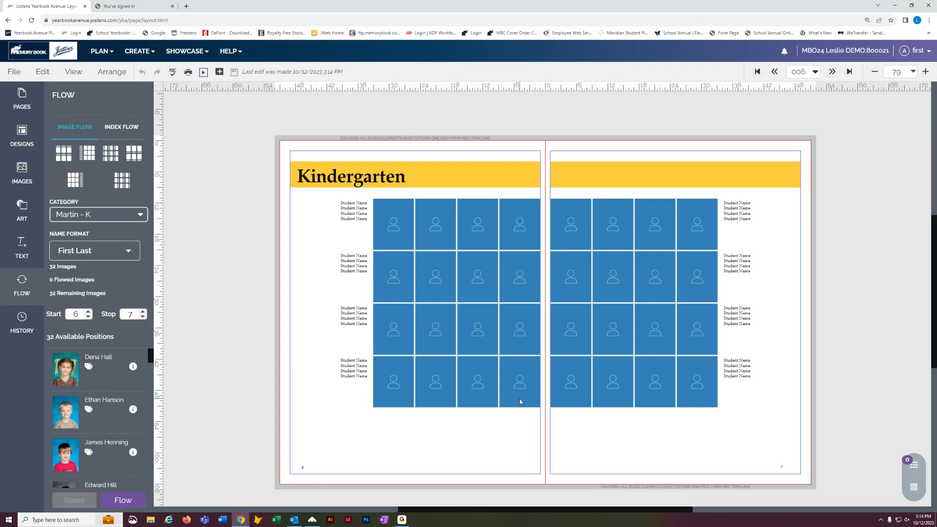
click(142, 53)
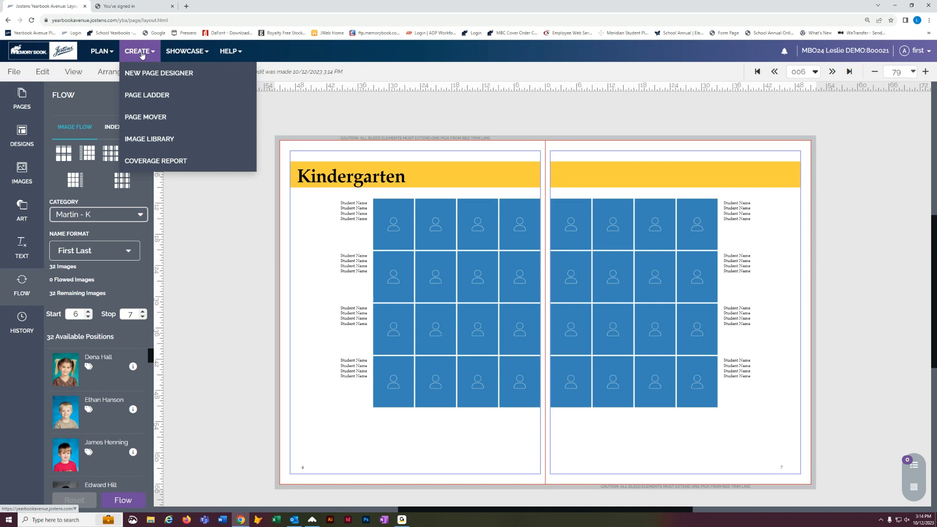
click(149, 139)
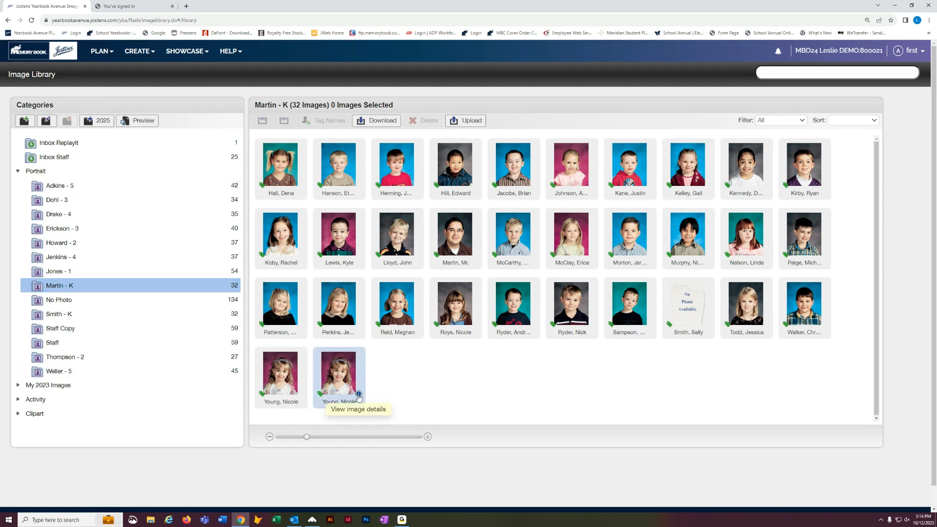
click(358, 394)
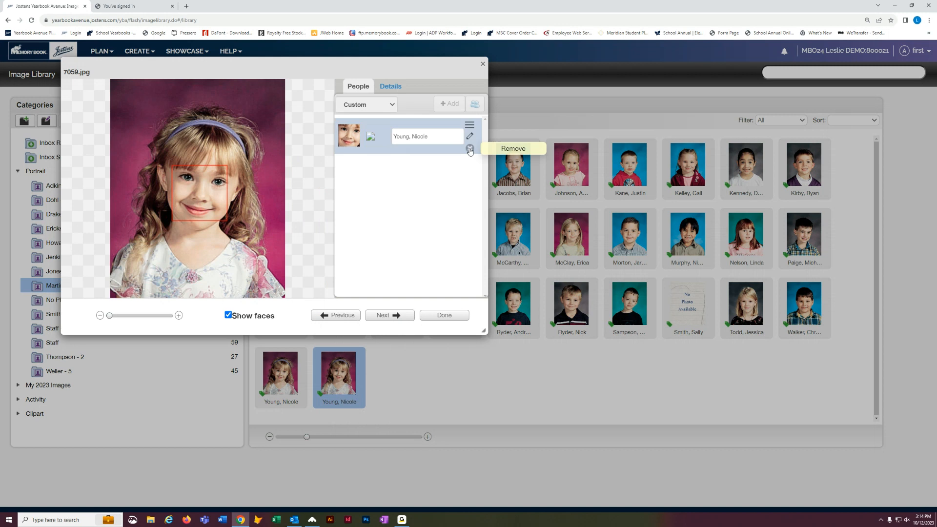
click(390, 87)
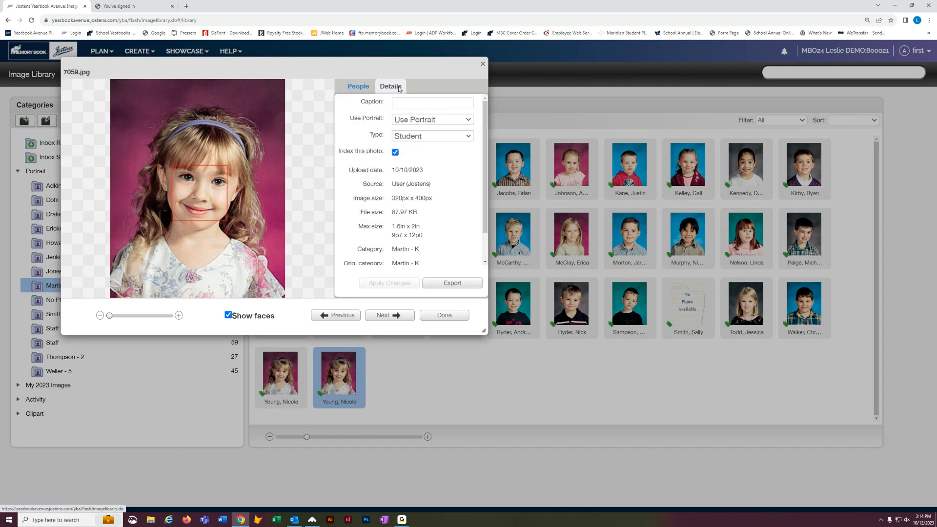
click(470, 120)
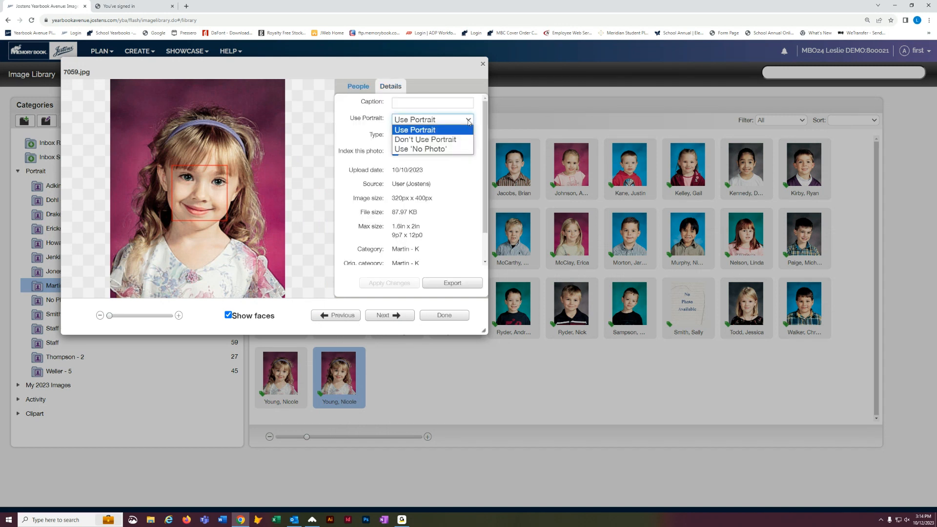
click(441, 140)
click(405, 281)
click(442, 316)
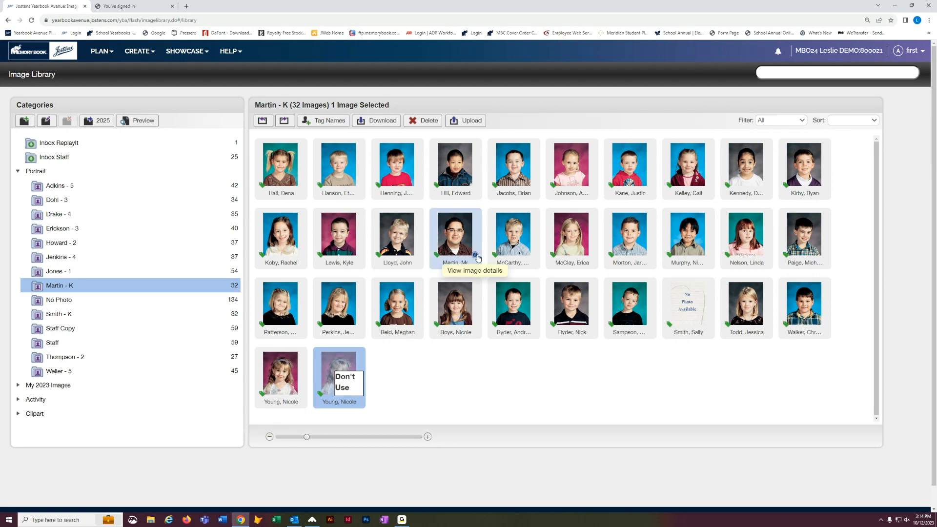
Set the type of the teacher's portrait in the Martin - K folder to Teacher and apply the change
click(476, 254)
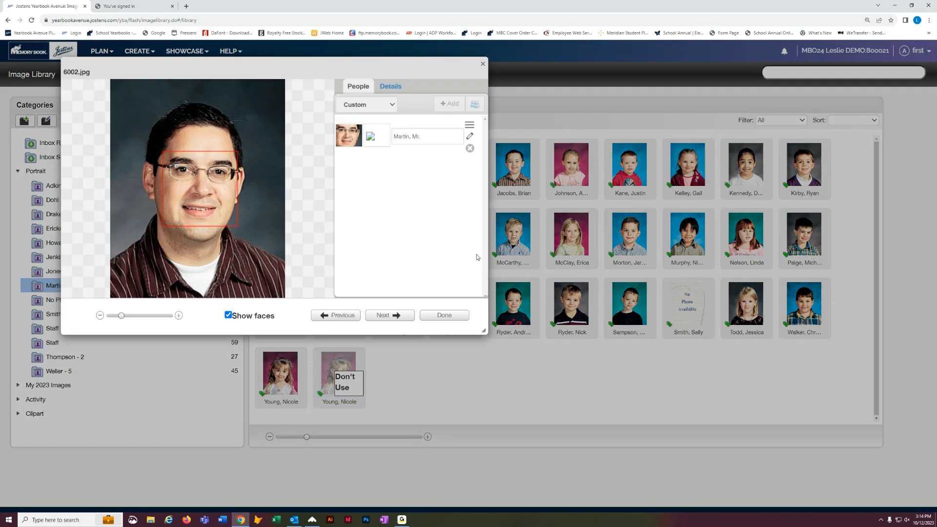
click(400, 86)
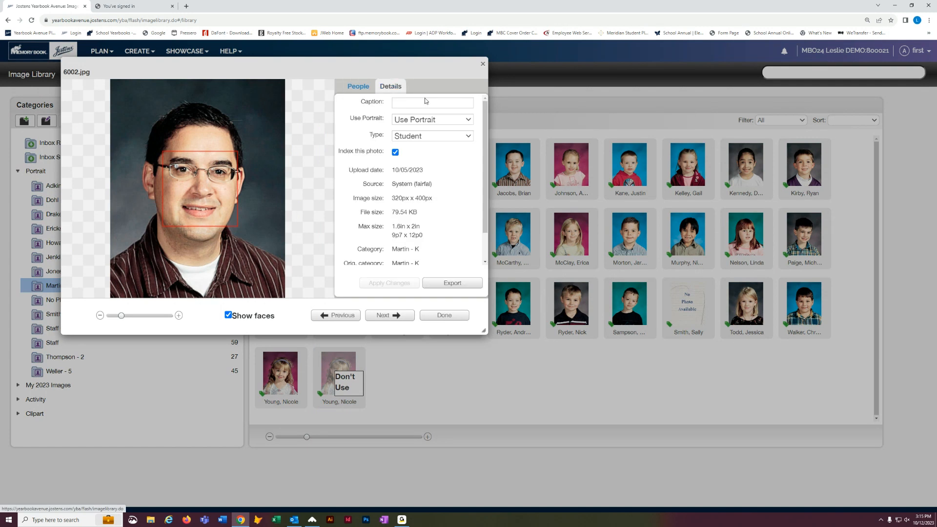
click(470, 139)
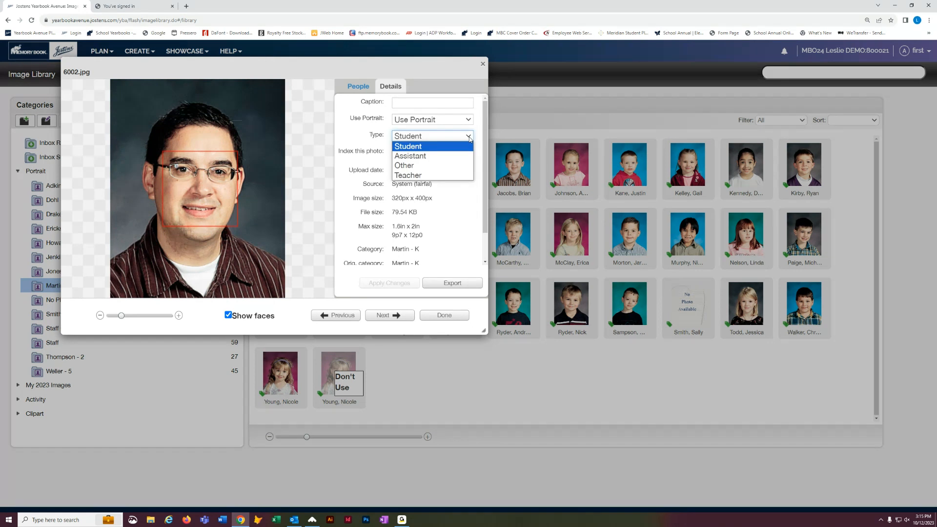
click(412, 176)
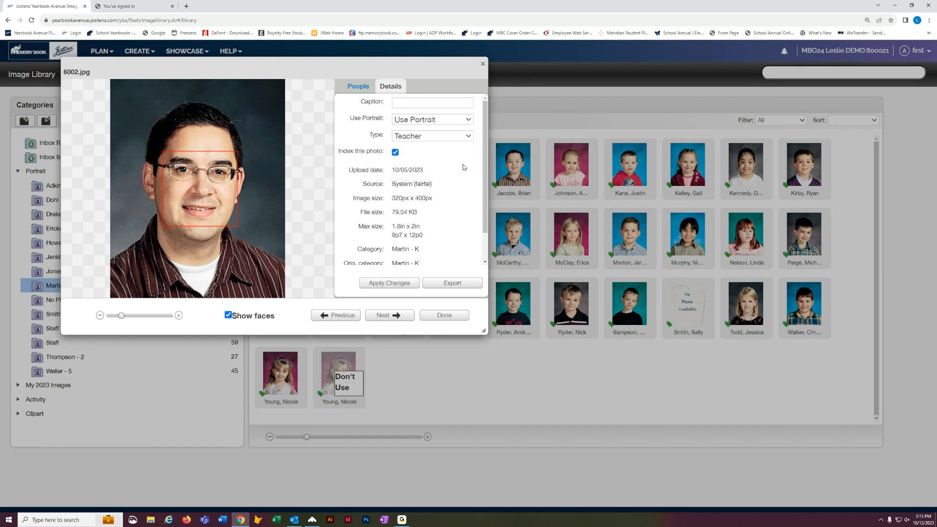
click(468, 137)
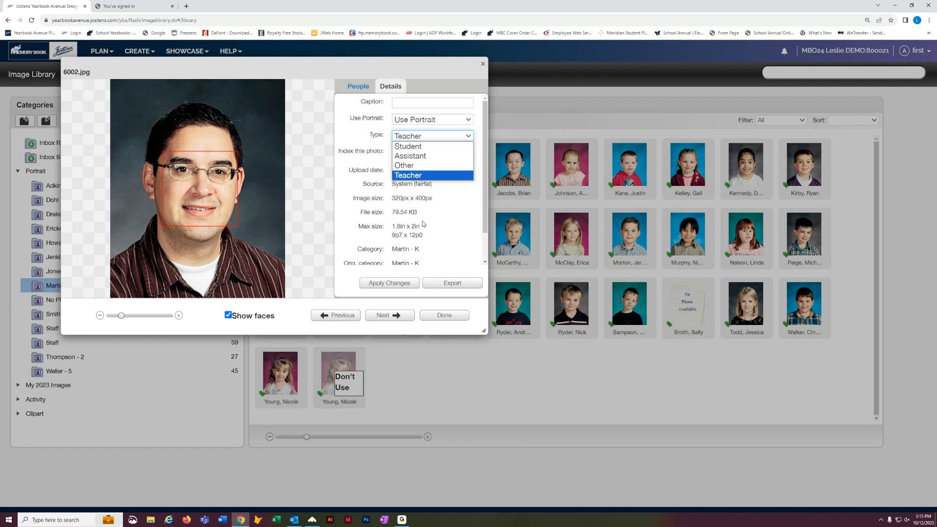
click(415, 177)
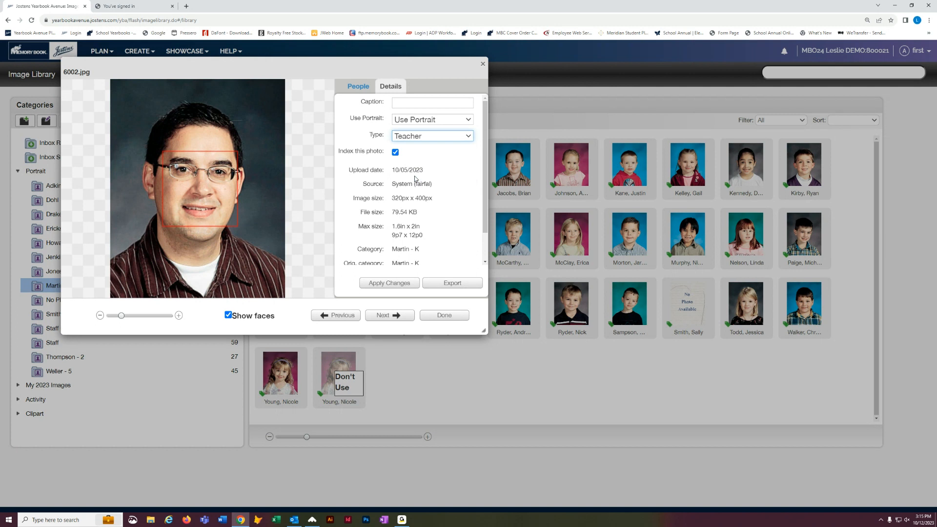
click(389, 283)
click(444, 316)
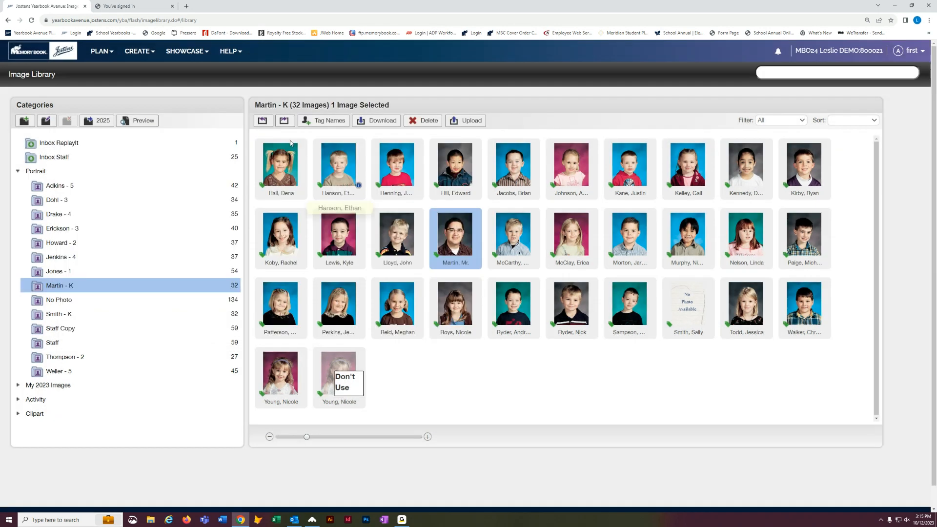
Return to the New Page Designer and flow the Martin - K portraits onto pages 6 and 7
click(147, 57)
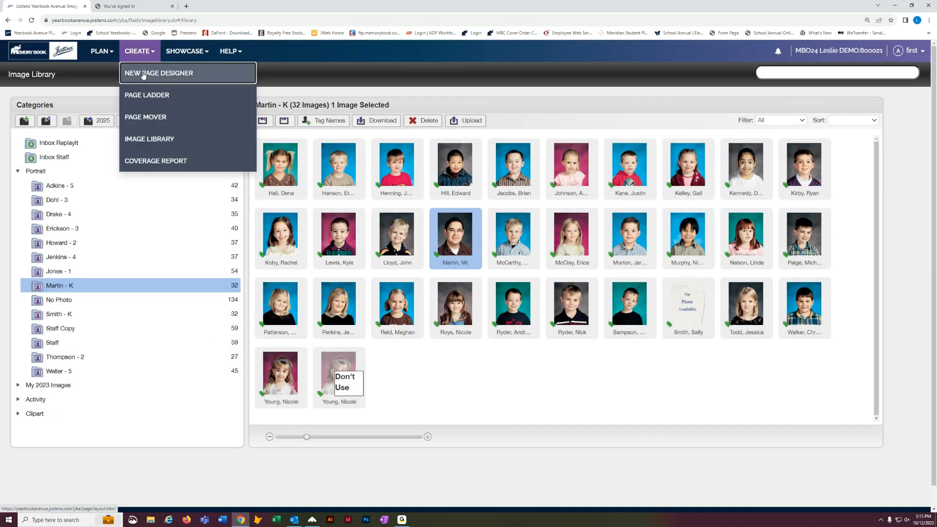
click(139, 73)
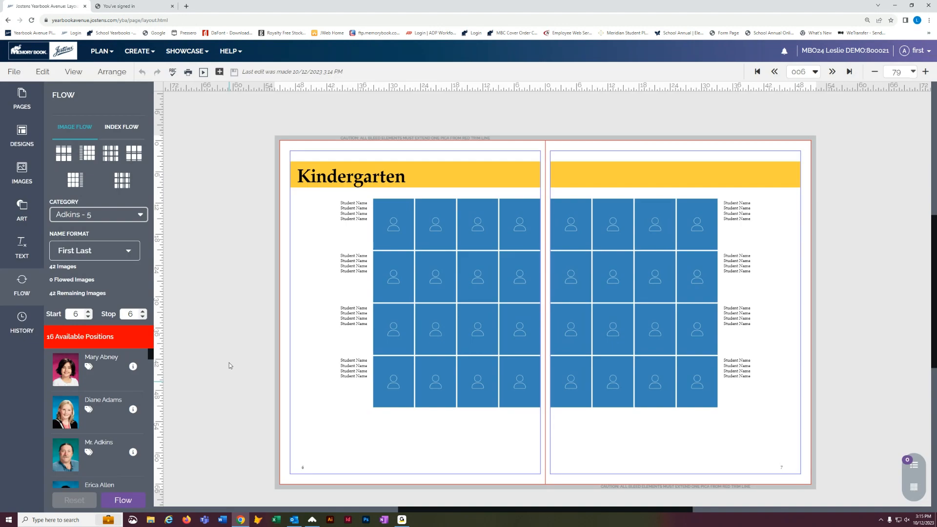
click(116, 216)
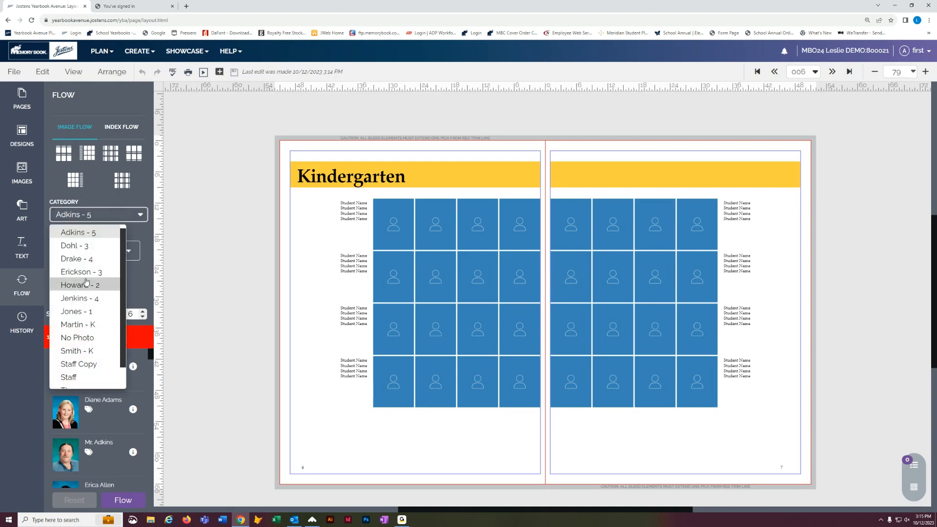
click(78, 324)
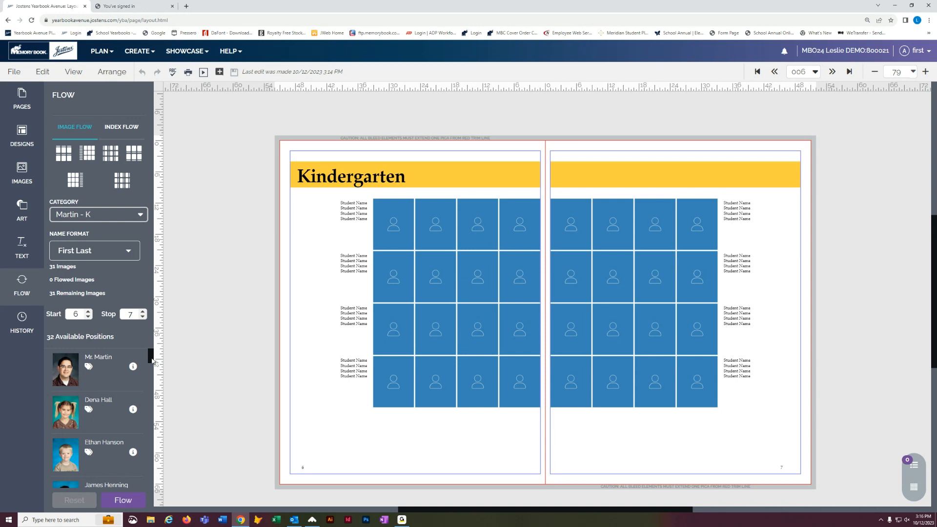
drag(152, 360, 150, 468)
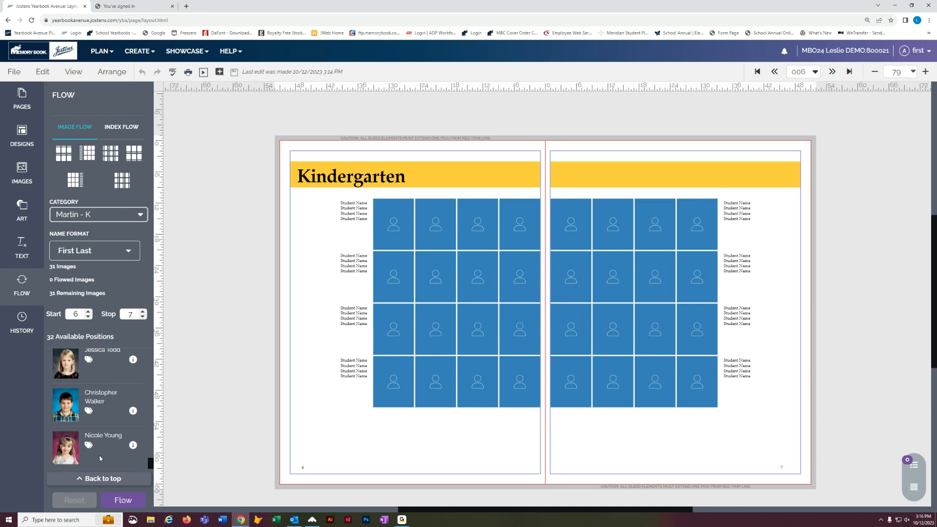
click(123, 501)
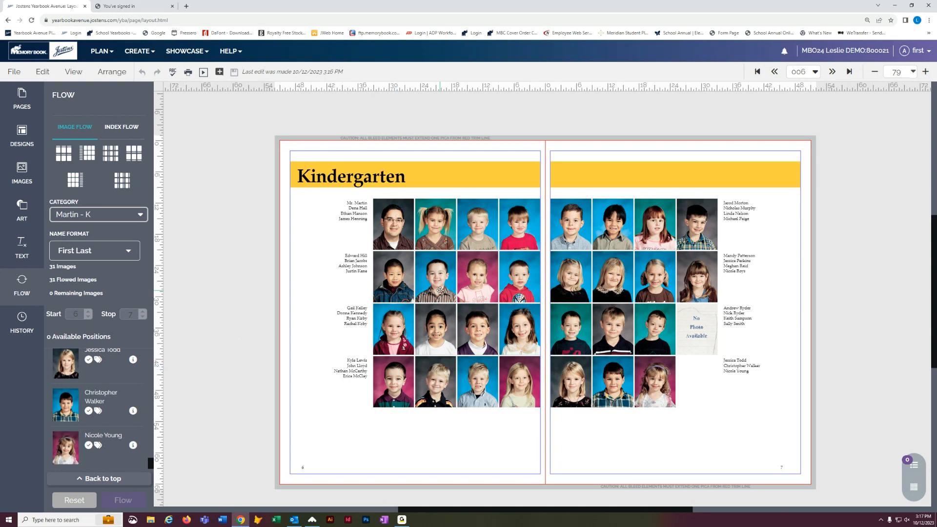
Expand the page 6 portrait flow into individually editable objects, acknowledging that it cannot be reflowed
click(440, 272)
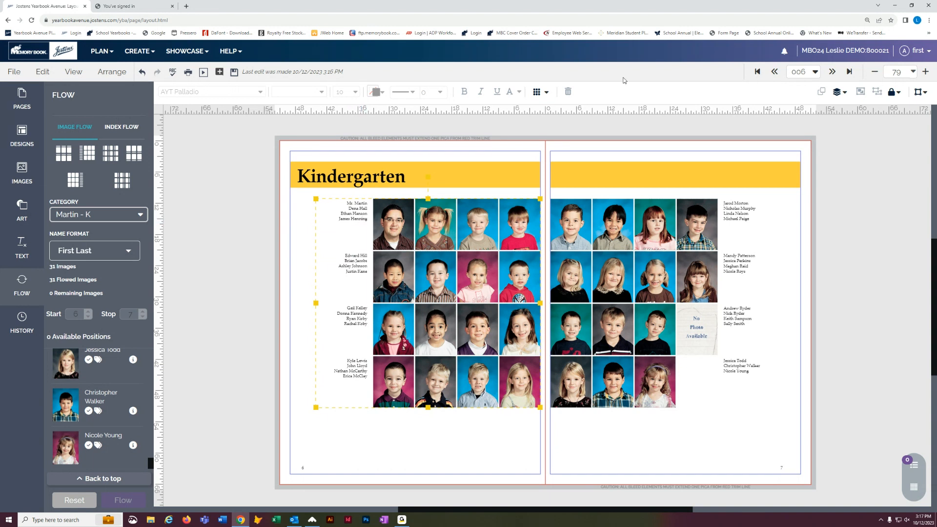
click(538, 93)
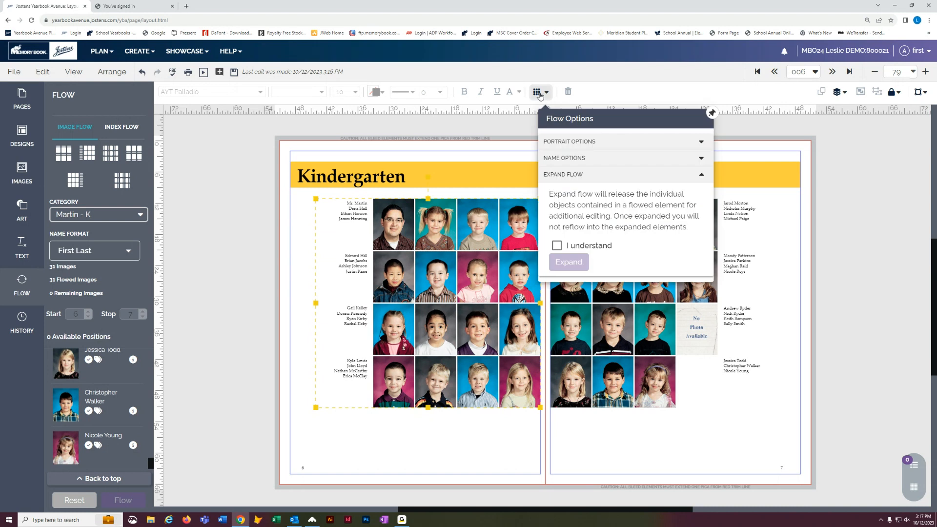
click(556, 247)
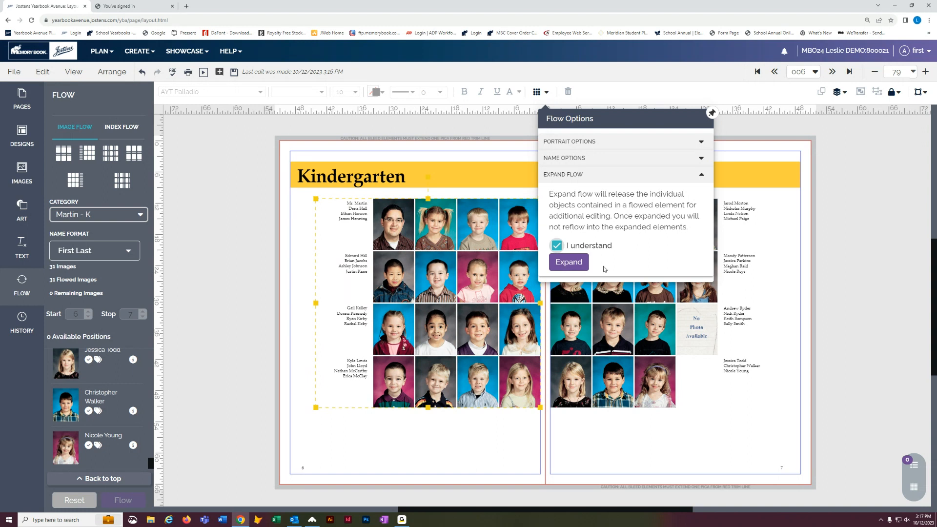
click(575, 264)
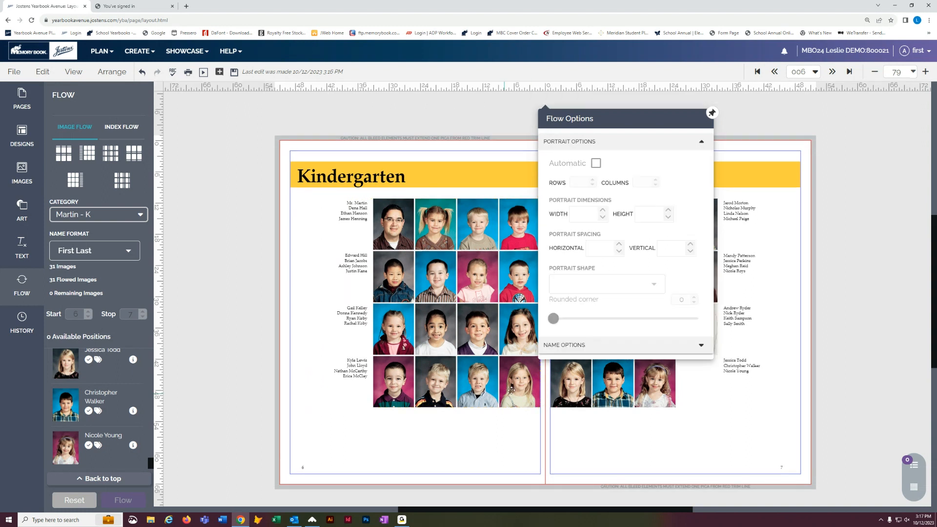
click(845, 151)
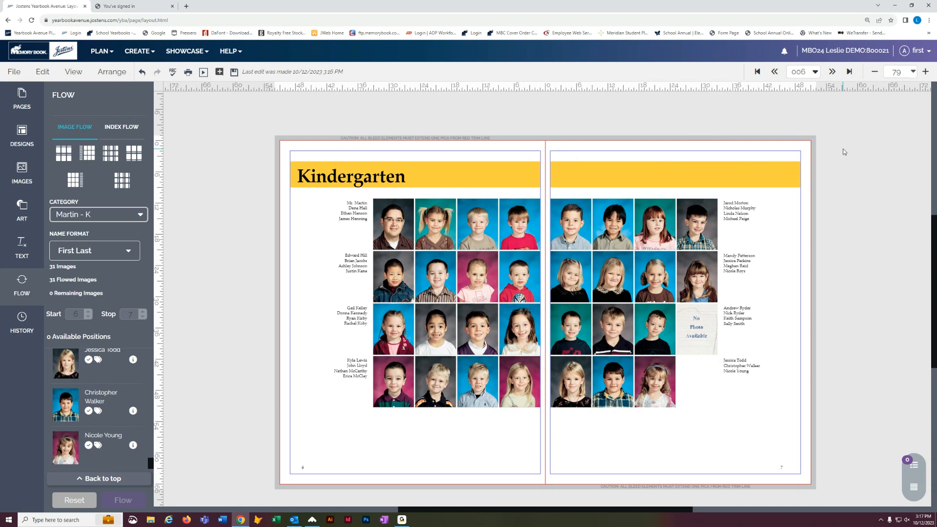
Check the individual portraits and name blocks on page 6 against the still-grouped flow on page 7
click(476, 228)
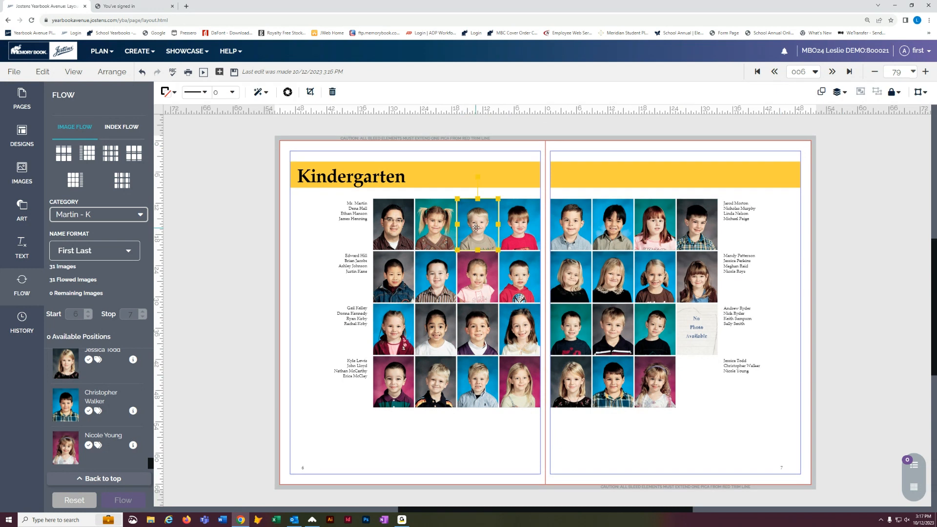
click(410, 334)
click(515, 387)
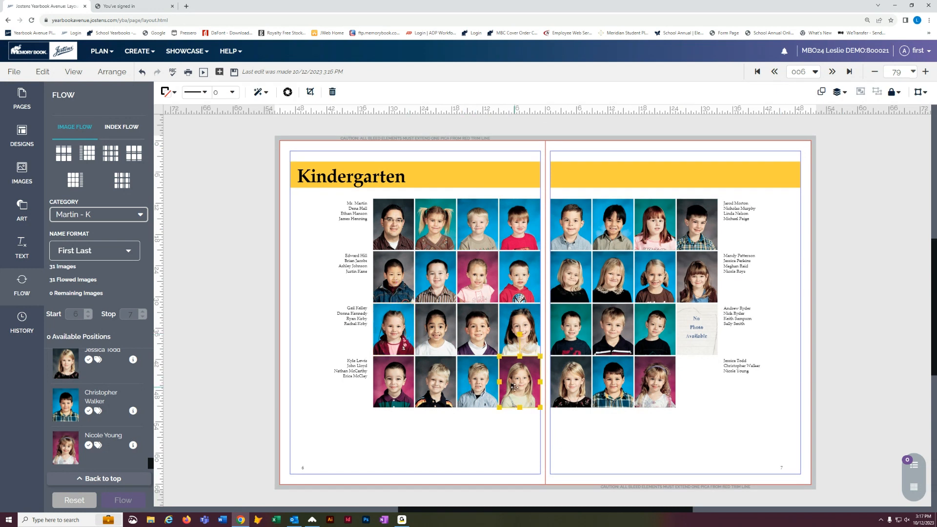
click(346, 319)
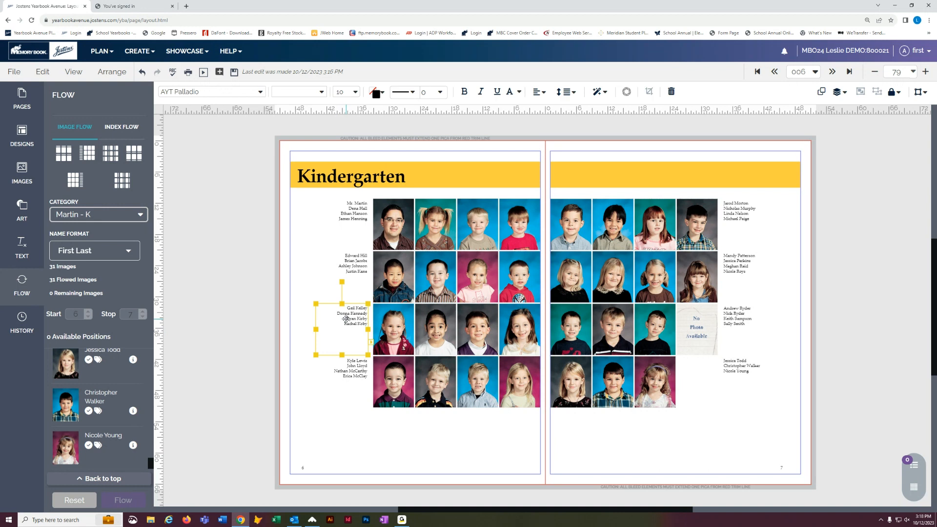
click(659, 223)
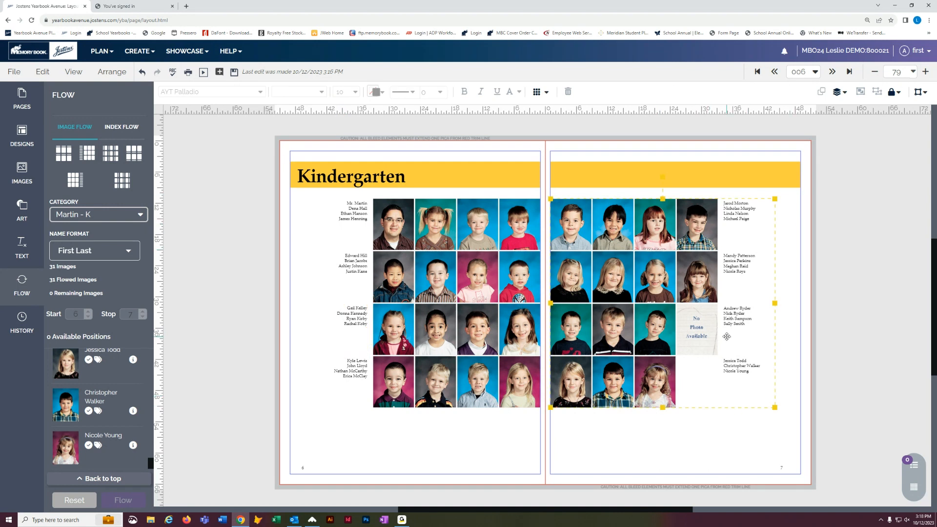
click(341, 403)
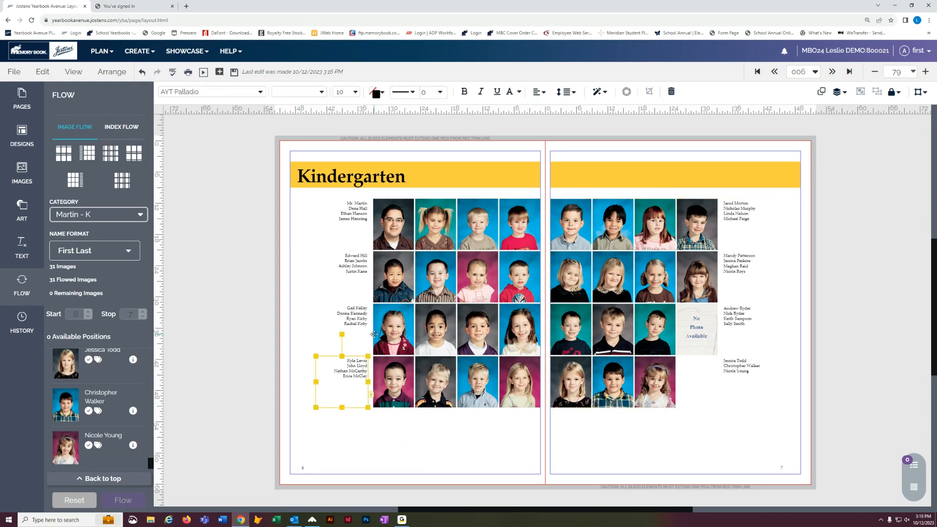
Correct the spelling of the first student's given name in page 6's third-row name block and save the spread
click(925, 73)
click(925, 72)
scroll(570, 313, up, 3)
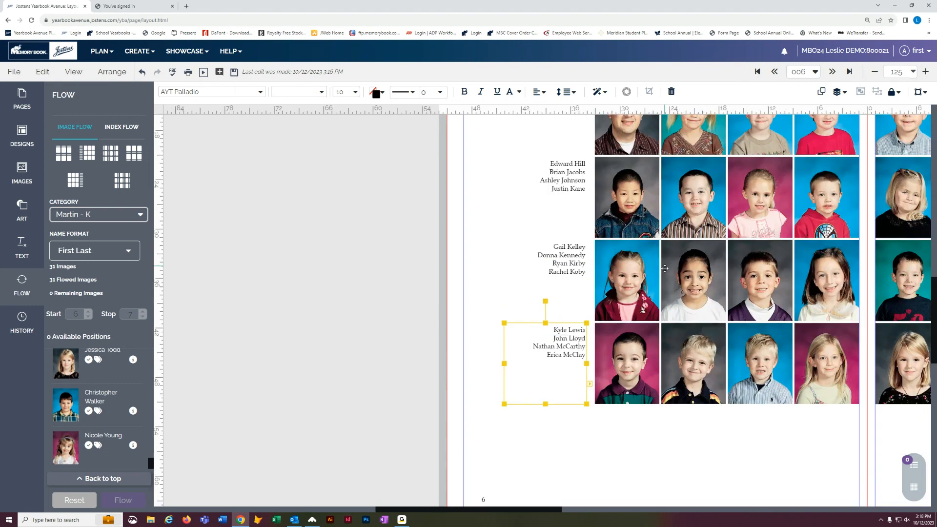
click(570, 312)
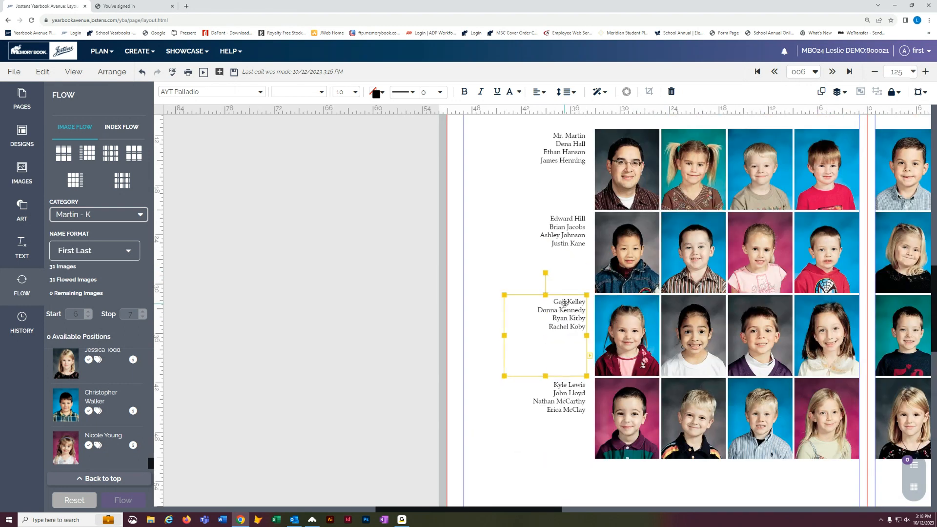
double_click(566, 301)
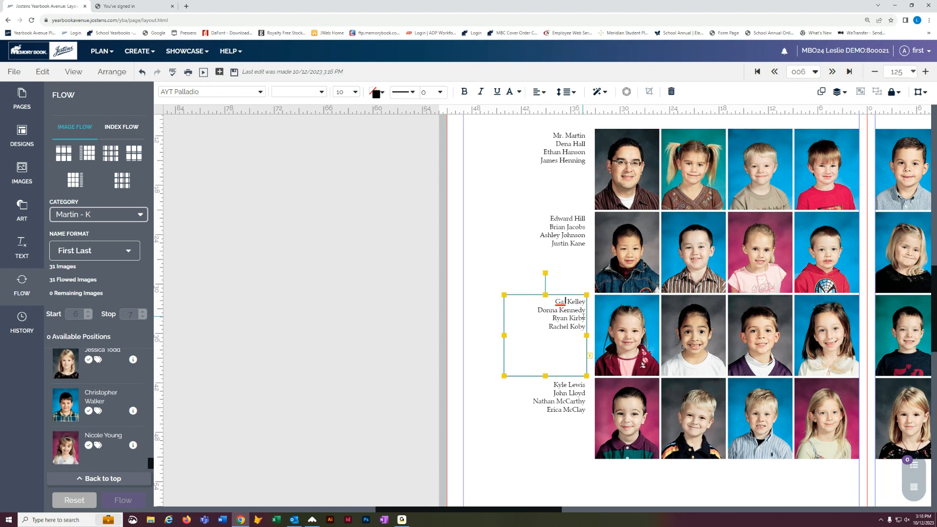
text(C)
text(ale)
click(362, 253)
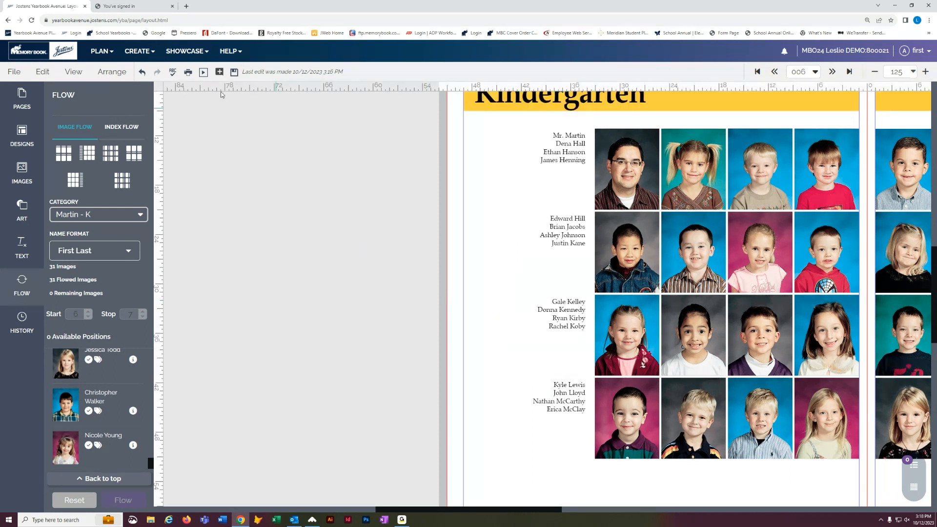
click(235, 73)
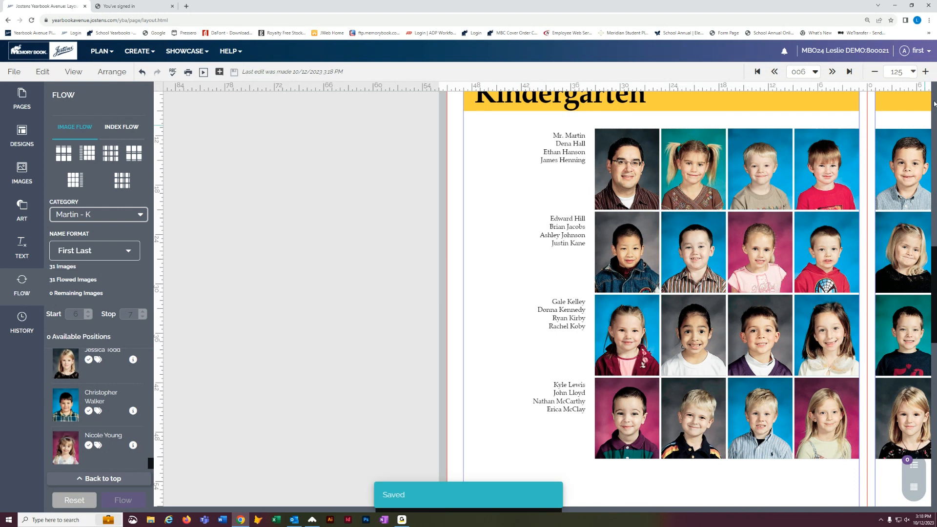
Delete all the expanded portraits, their empty image boxes and the name blocks from page 6
click(913, 72)
click(858, 93)
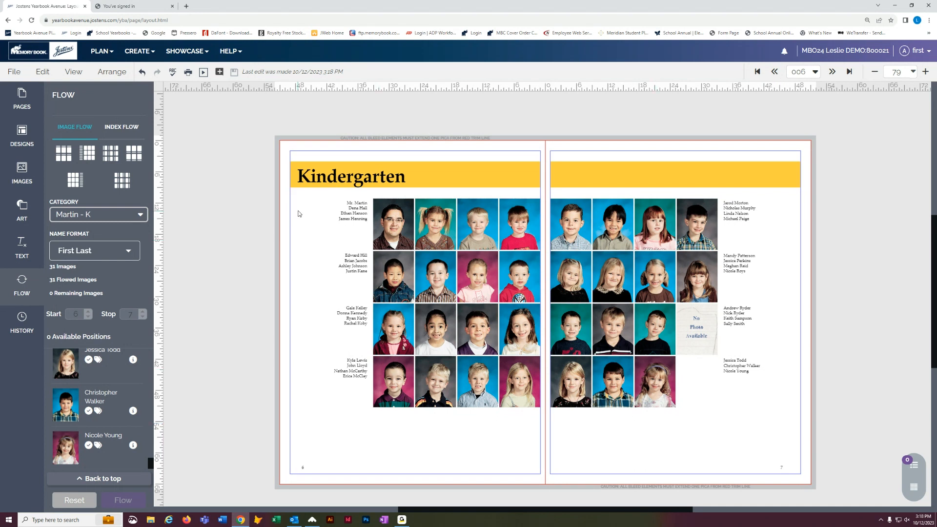
drag(299, 207, 509, 403)
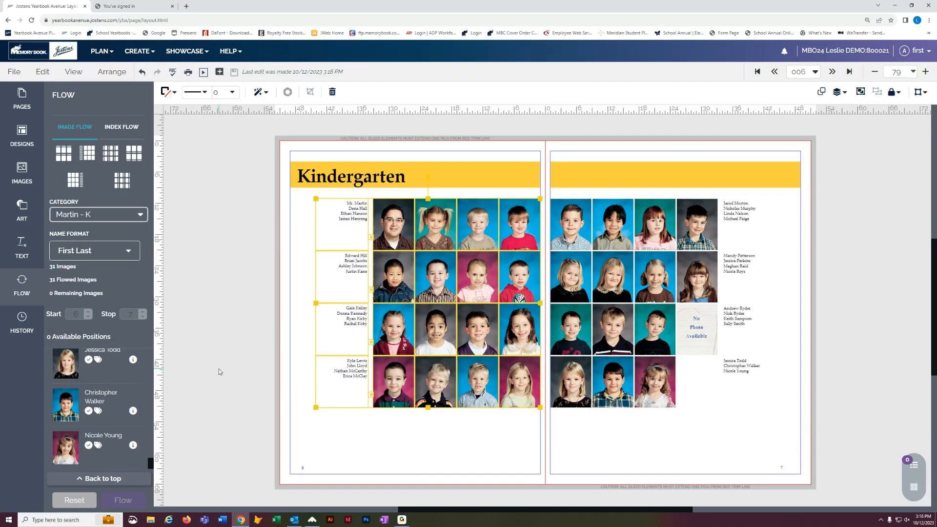
key(Delete)
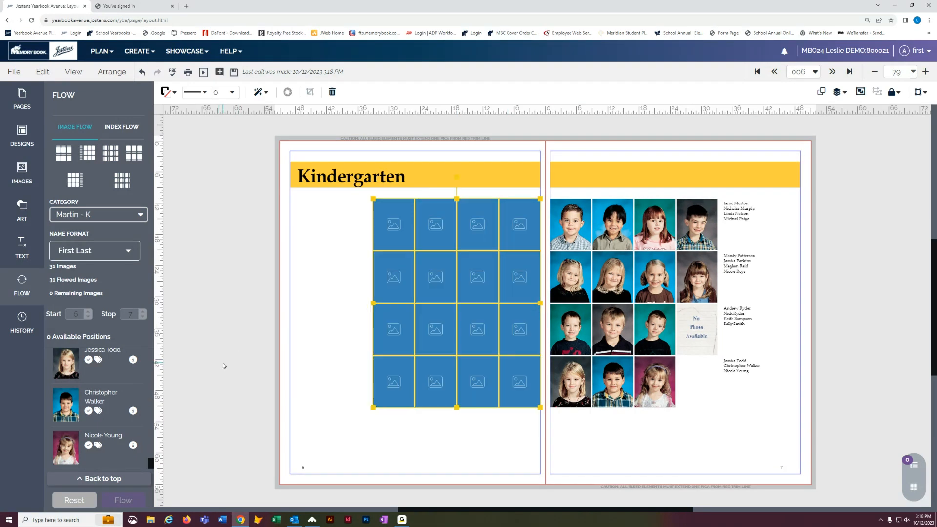
key(Delete)
Reset the Martin - K flow, clear all portraits, name blocks and flow placeholders from pages 6 and 7, and save the spread
click(566, 229)
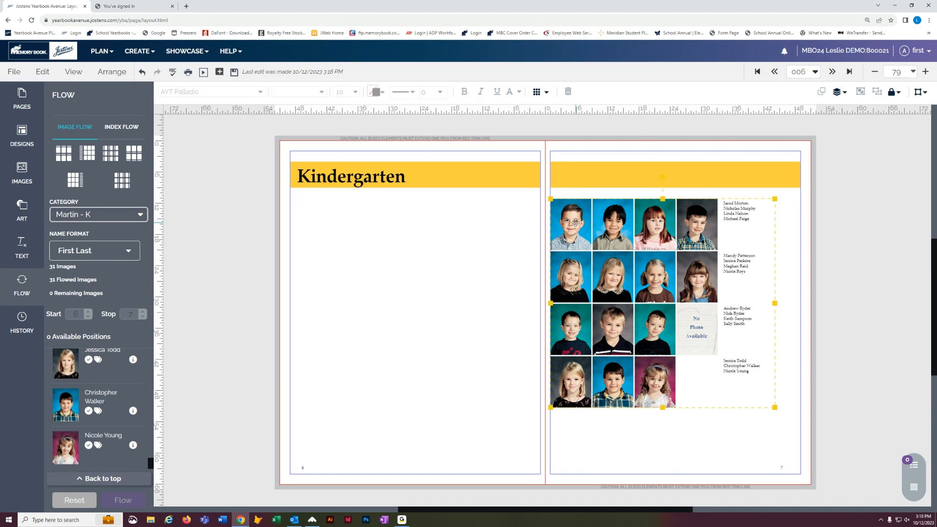
click(73, 502)
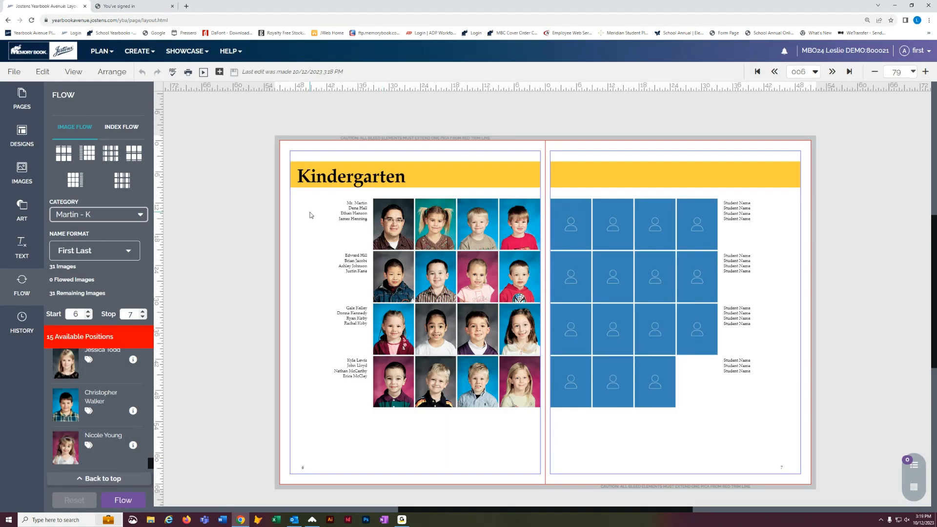
drag(310, 214, 517, 376)
key(Delete)
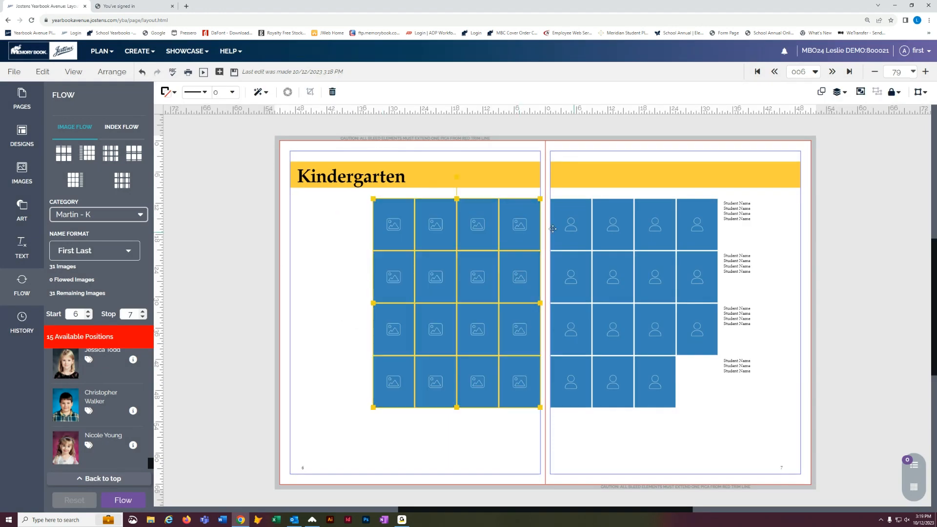
click(333, 218)
drag(365, 218, 513, 388)
key(Delete)
click(588, 235)
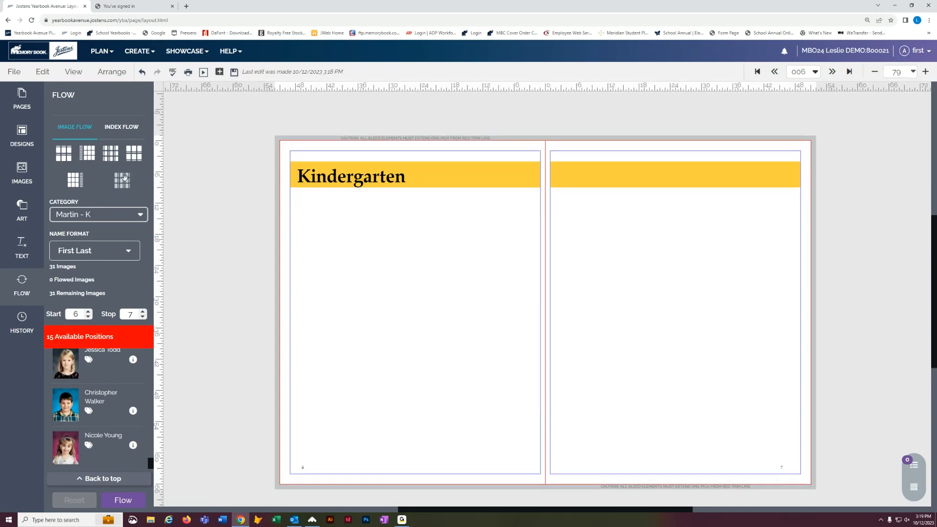
click(234, 73)
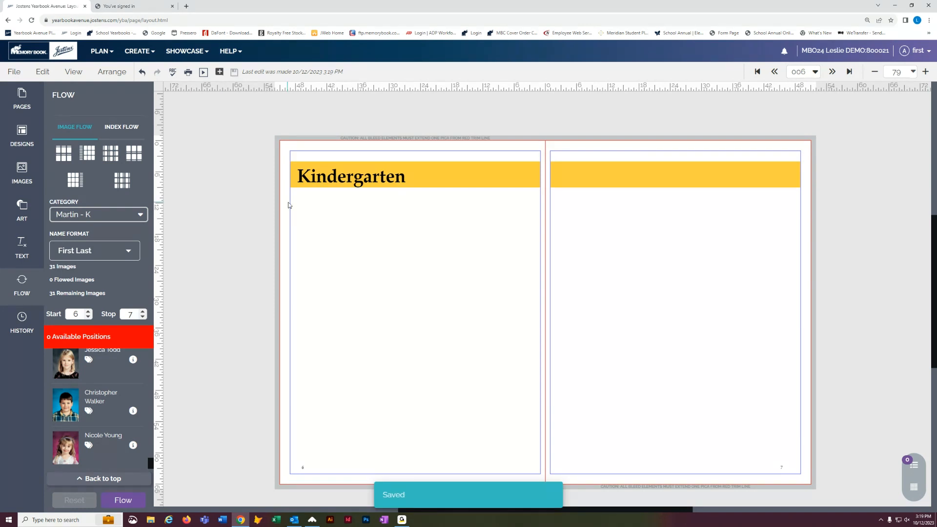
Place an image flow with a name beneath each portrait on page 6 of the Kindergarten spread
click(833, 73)
click(774, 72)
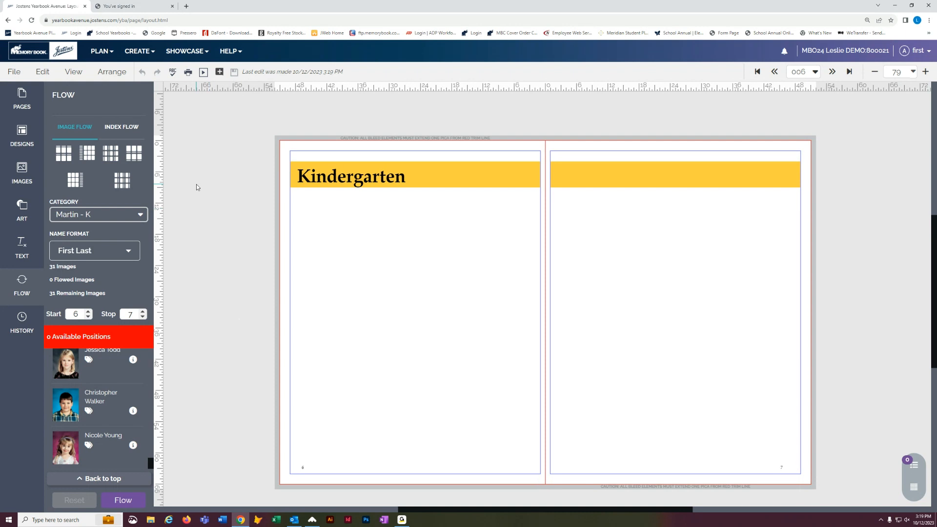
drag(133, 153, 343, 230)
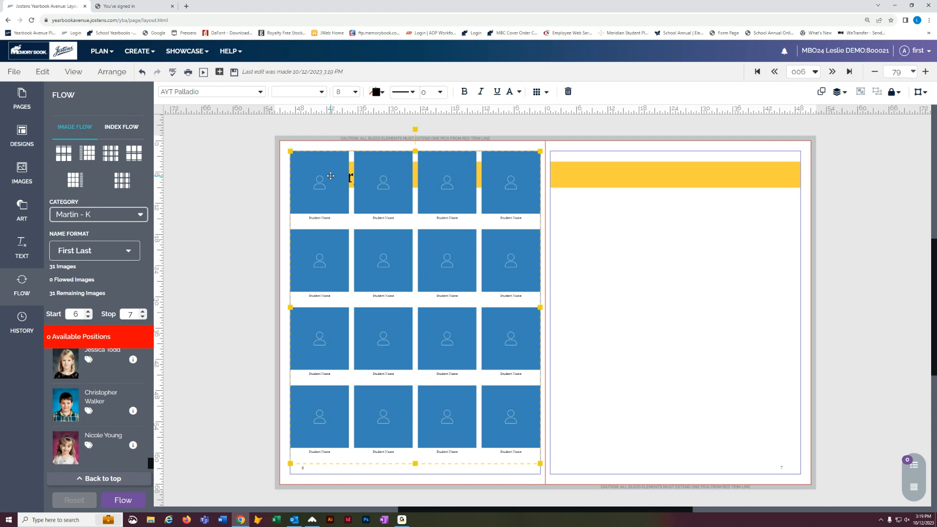
Turn off automatic sizing for the page 6 flow and set its portraits to 8p3 wide and 10p0 high
click(547, 93)
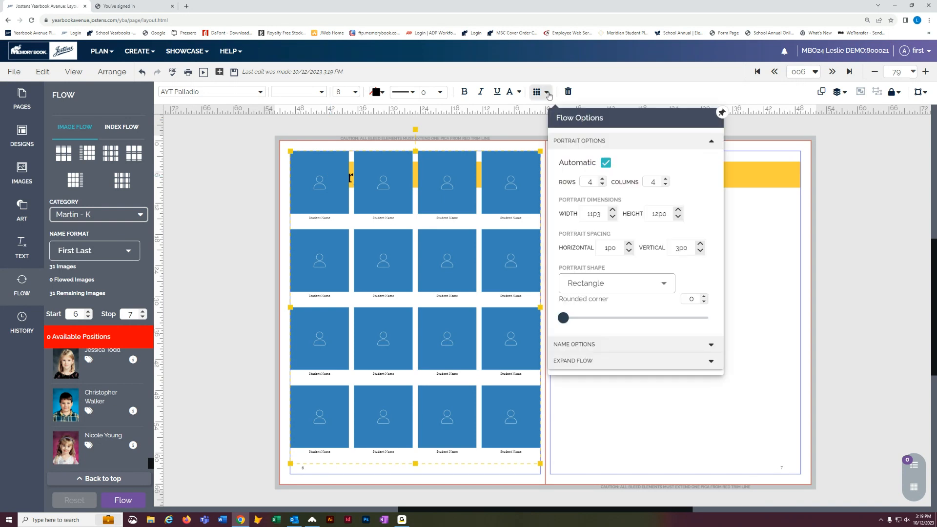
click(606, 168)
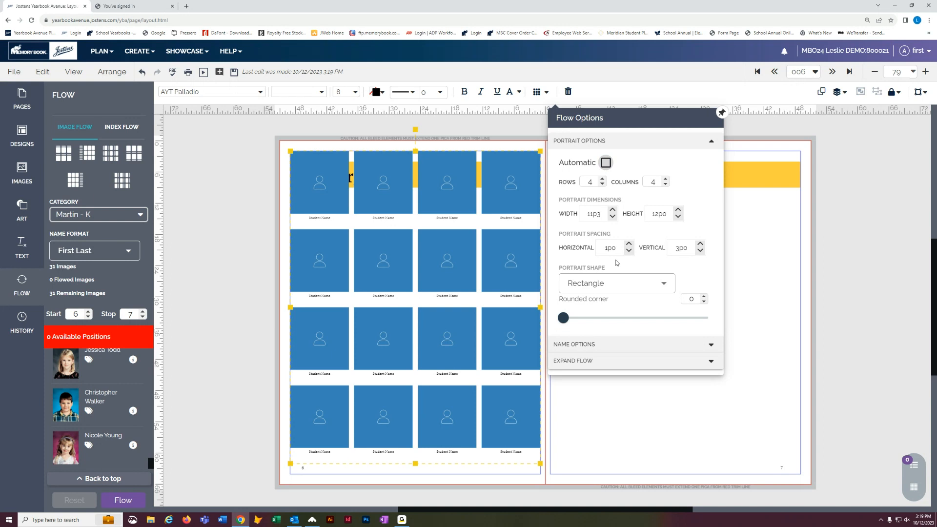
click(612, 216)
click(612, 216)
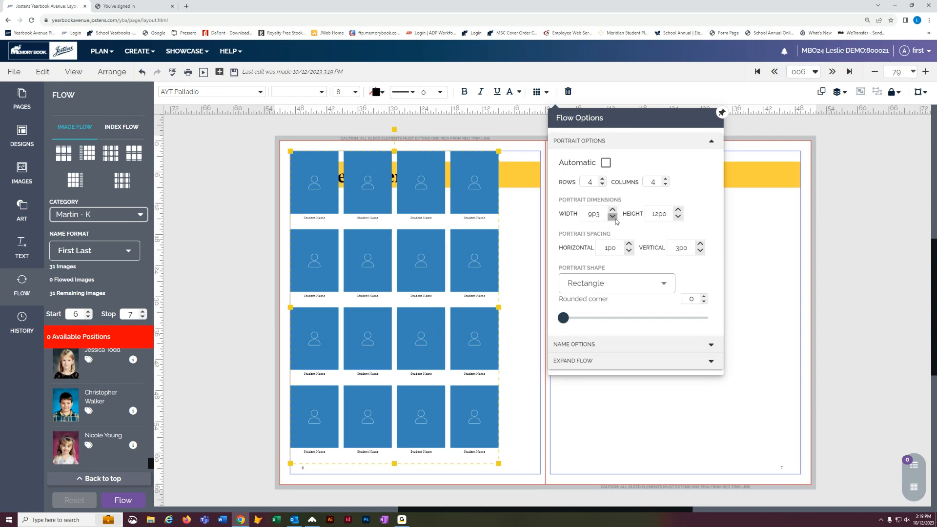
click(677, 216)
click(678, 217)
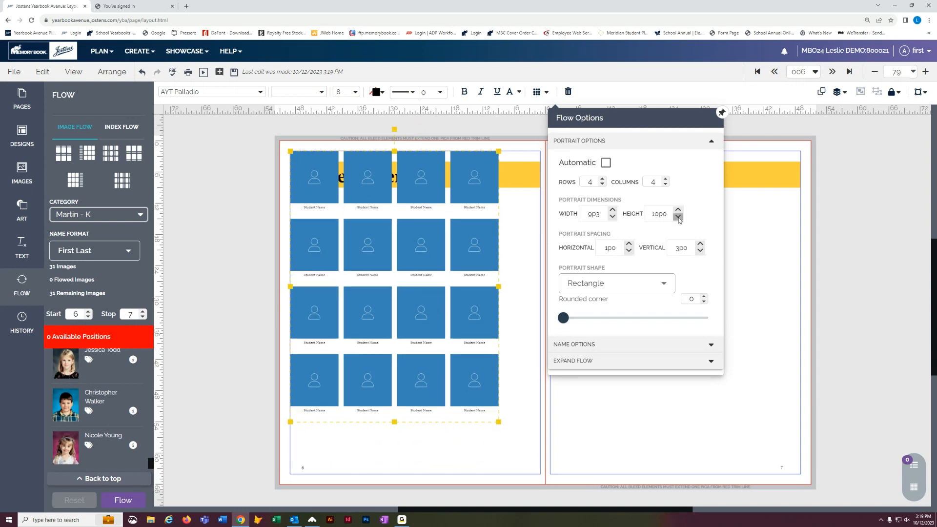
click(612, 216)
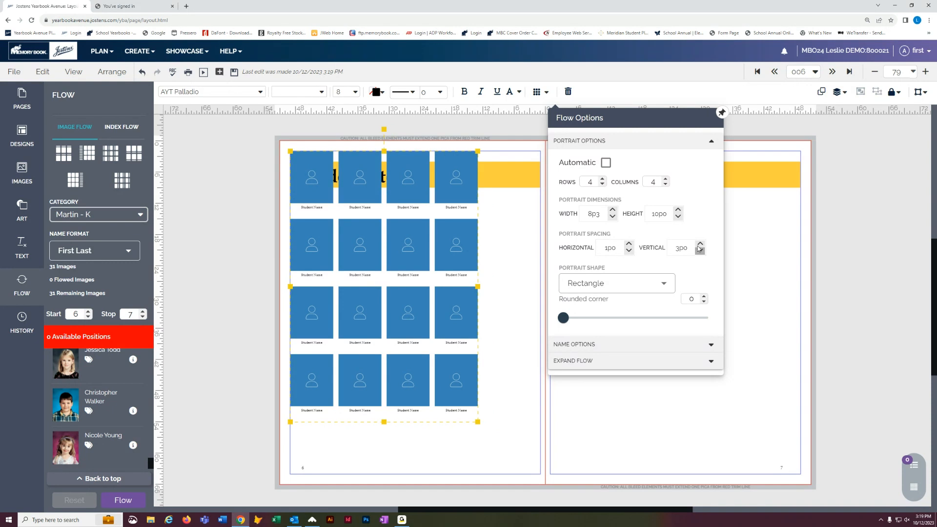
Set the flow's horizontal and vertical portrait spacing to 2p0 and move it below the Kindergarten title bar
click(629, 245)
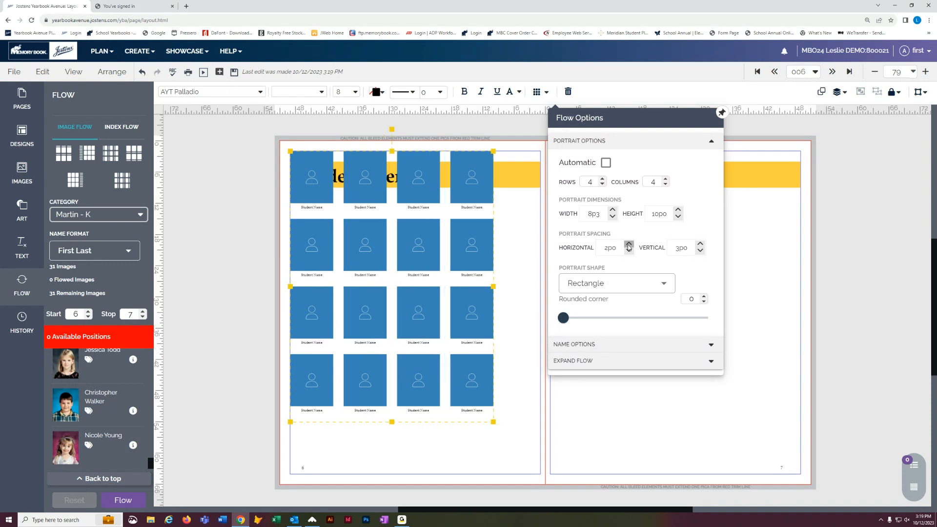
click(701, 251)
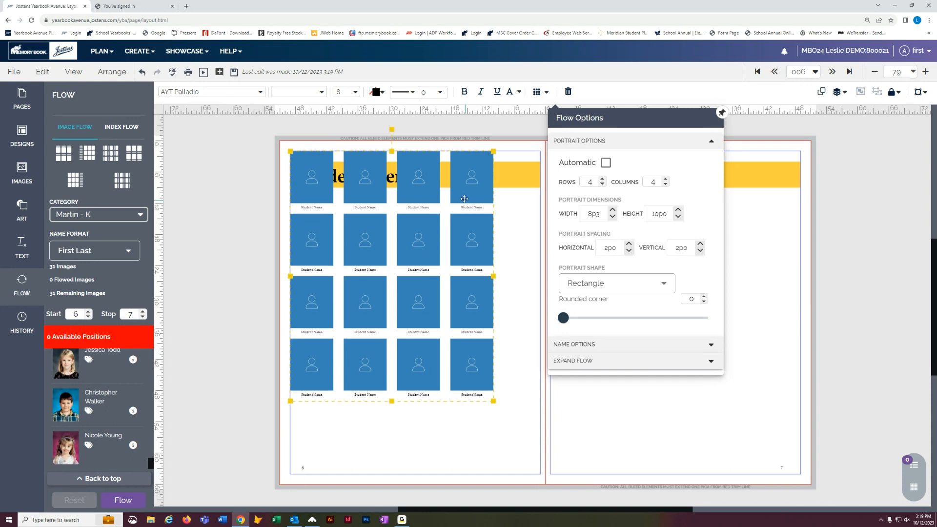
drag(429, 176, 461, 220)
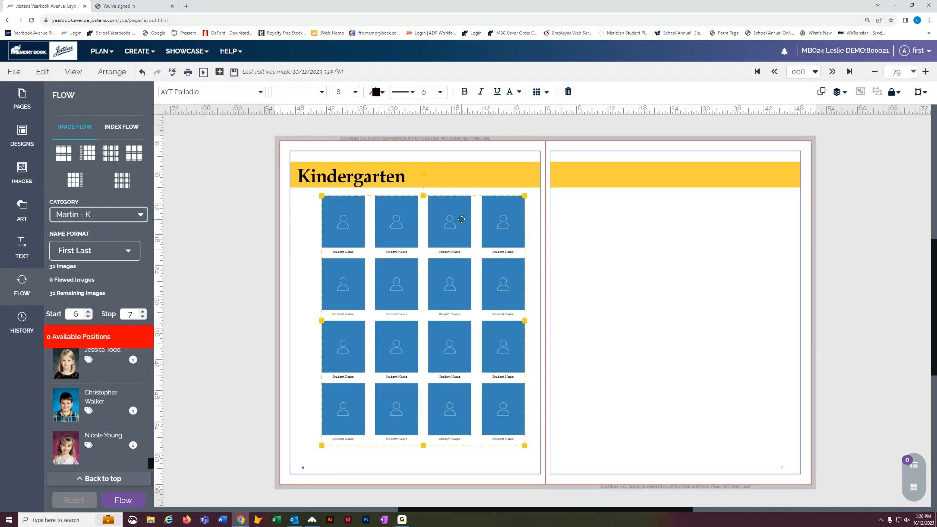
Set the portrait width of the page 6 flow to 8p5
click(537, 92)
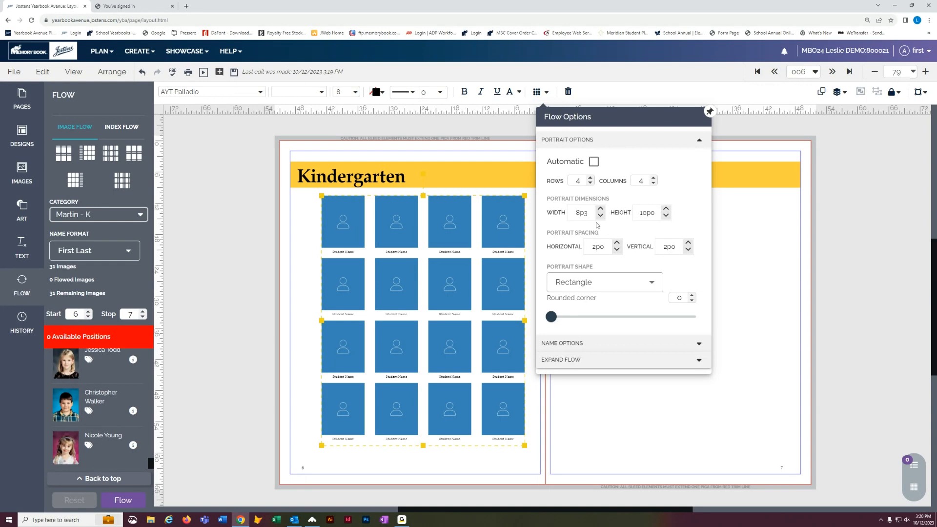
drag(588, 212, 585, 212)
text(5)
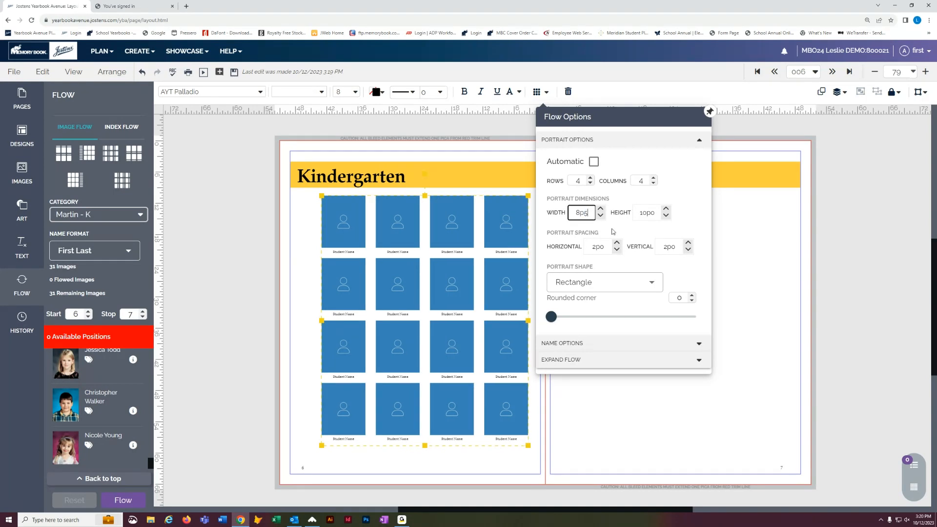
Nudge the page 6 portrait flow lower below the Kindergarten title bar and place a copy of it on page 7
drag(459, 231, 451, 234)
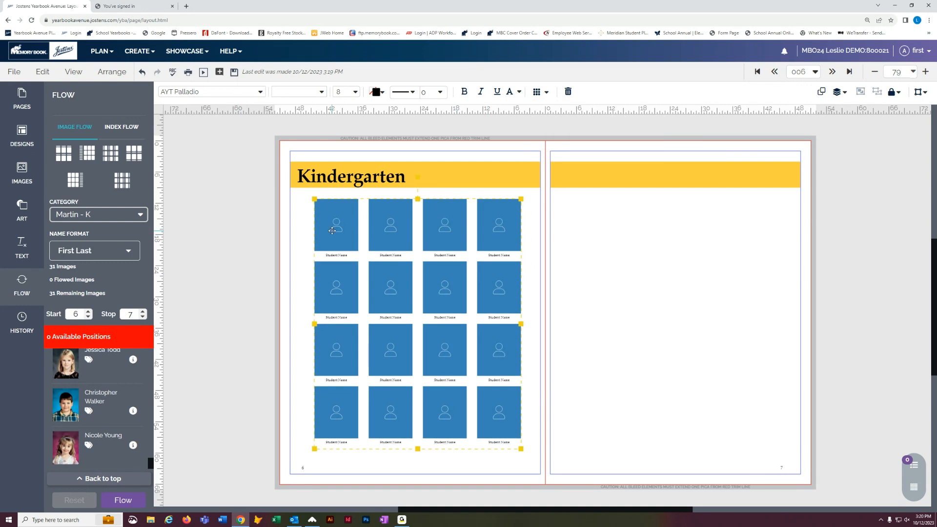
key(ctrl+v)
drag(455, 227, 706, 229)
Align the page 6 and page 7 portrait flows along their top edges and save the spread
shift+click(491, 225)
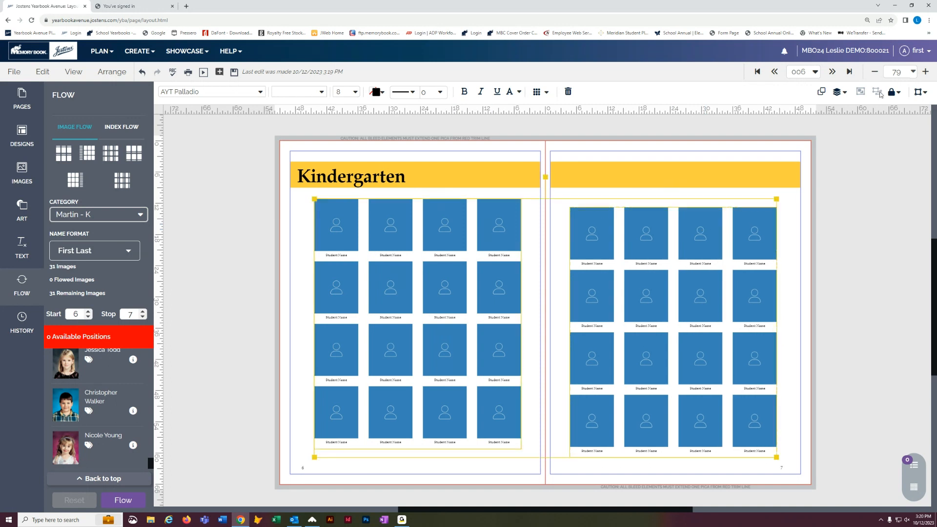
click(838, 92)
click(791, 232)
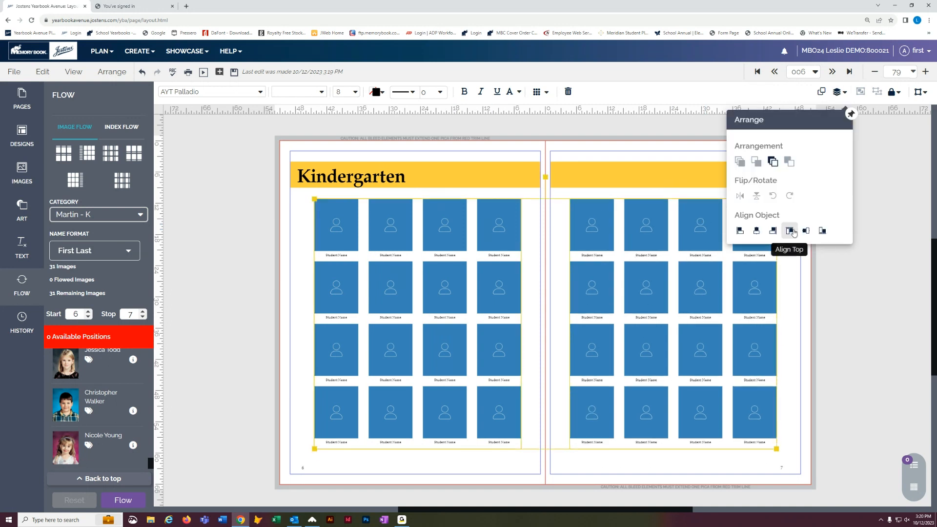
click(256, 277)
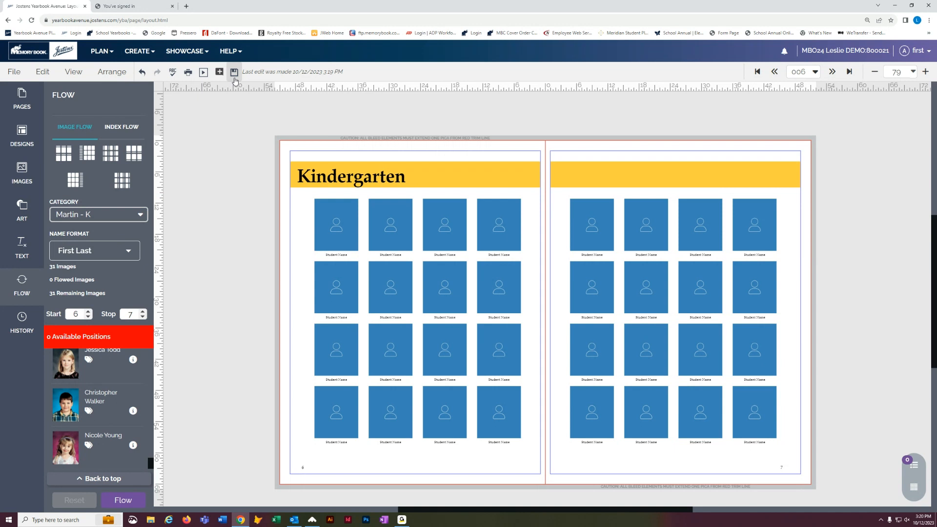
click(235, 77)
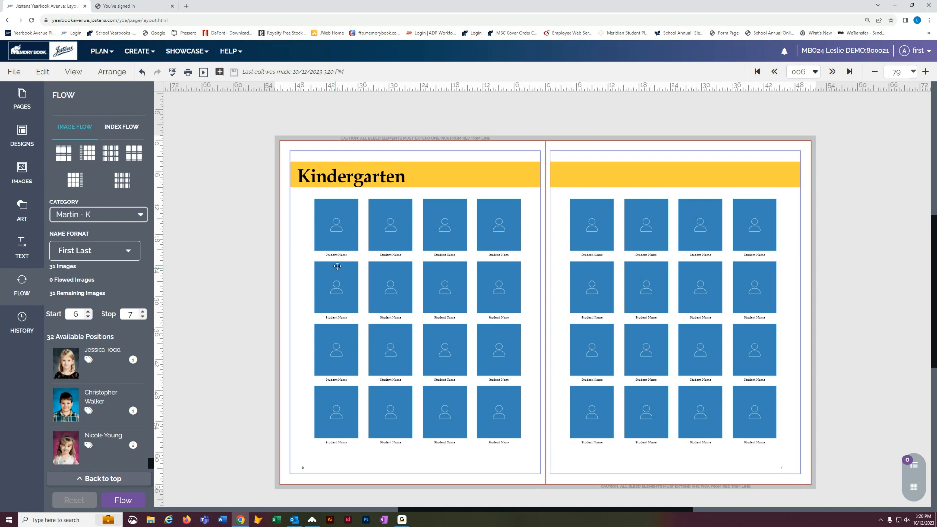
Set the font size of the student names in both portrait flows to 10
click(385, 246)
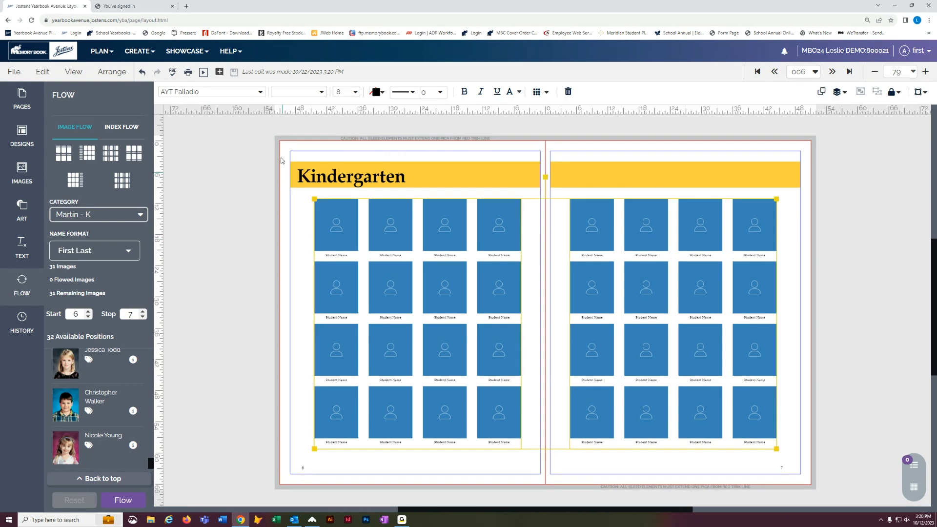
click(356, 92)
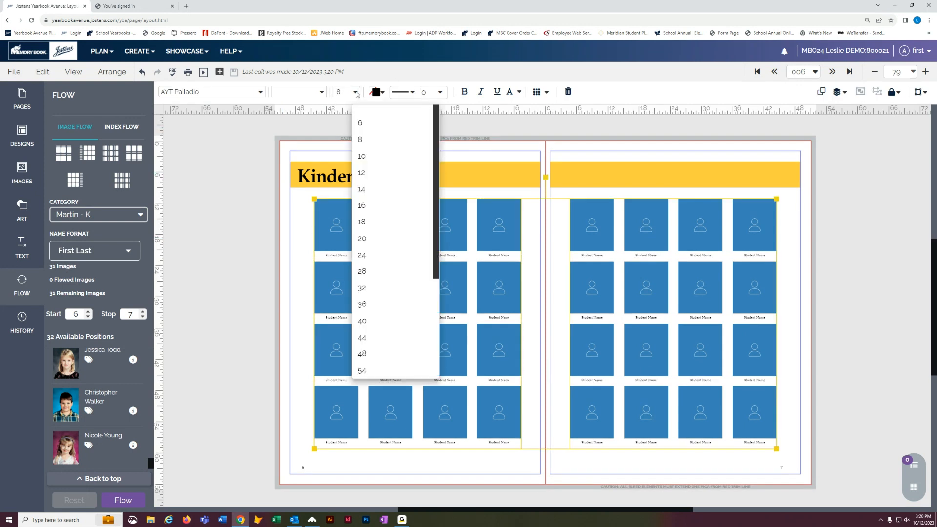
click(361, 157)
click(259, 219)
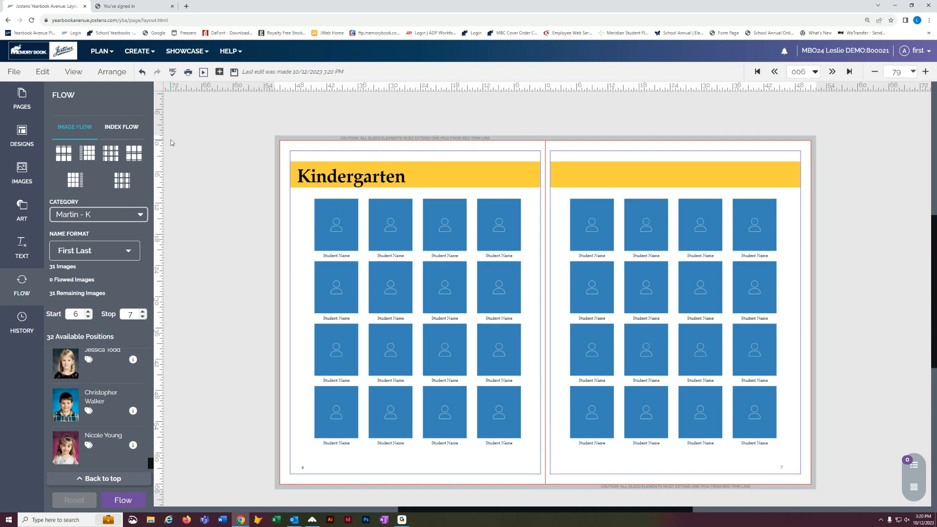
Save the spread and flow the Kindergarten class's portraits and names into pages 6 to 7
click(234, 72)
click(123, 500)
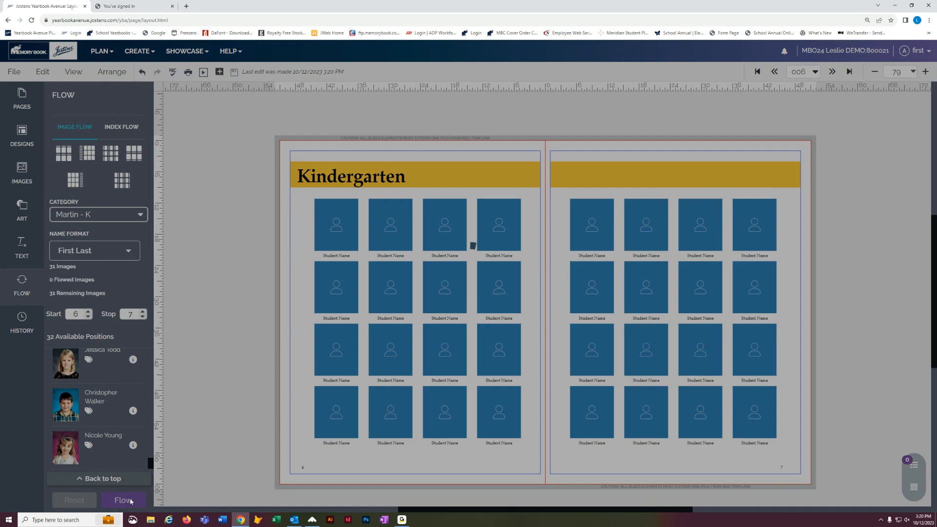